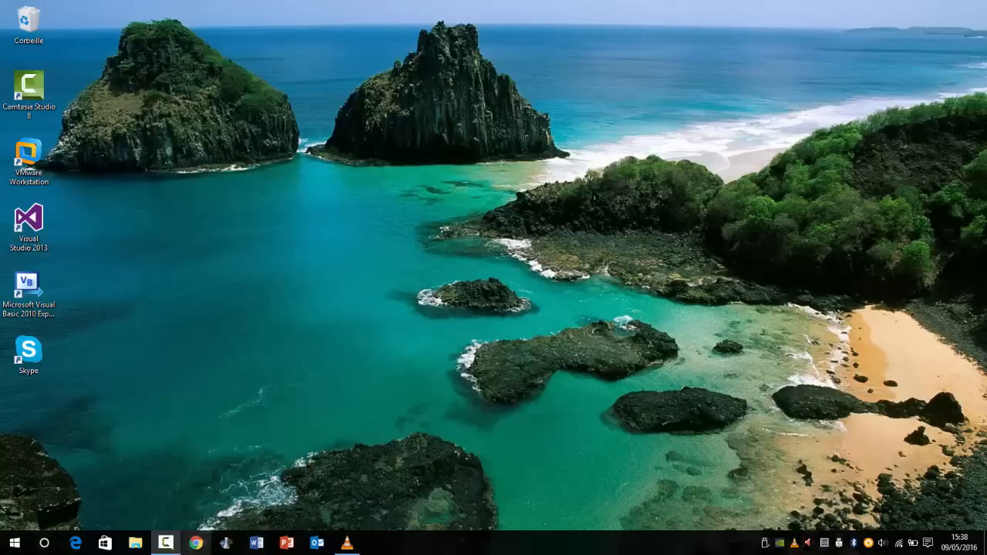
Step: Open Chrome and search Google for "ubuntu"
click(196, 543)
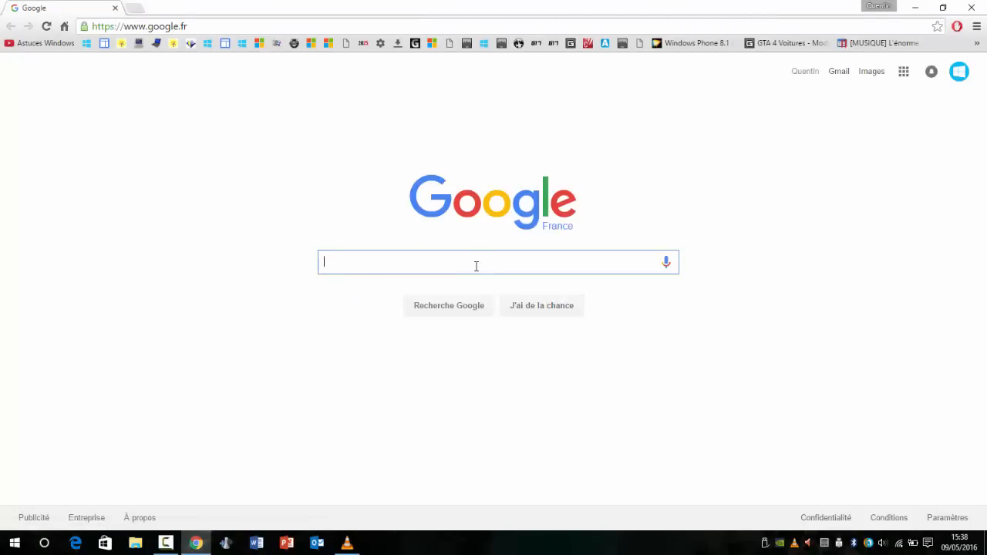
key(F5)
drag(582, 225, 547, 231)
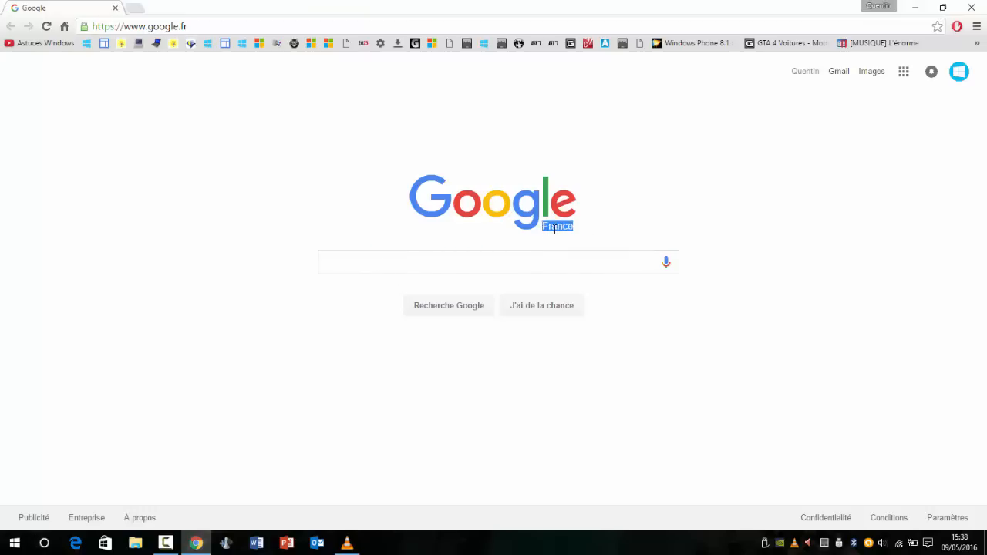
click(506, 248)
click(444, 261)
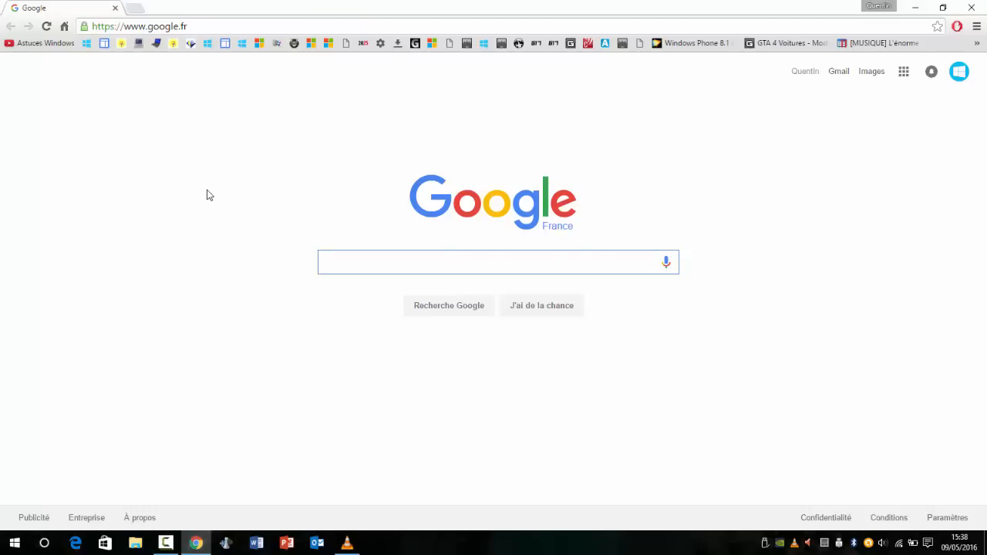
text(ubutn)
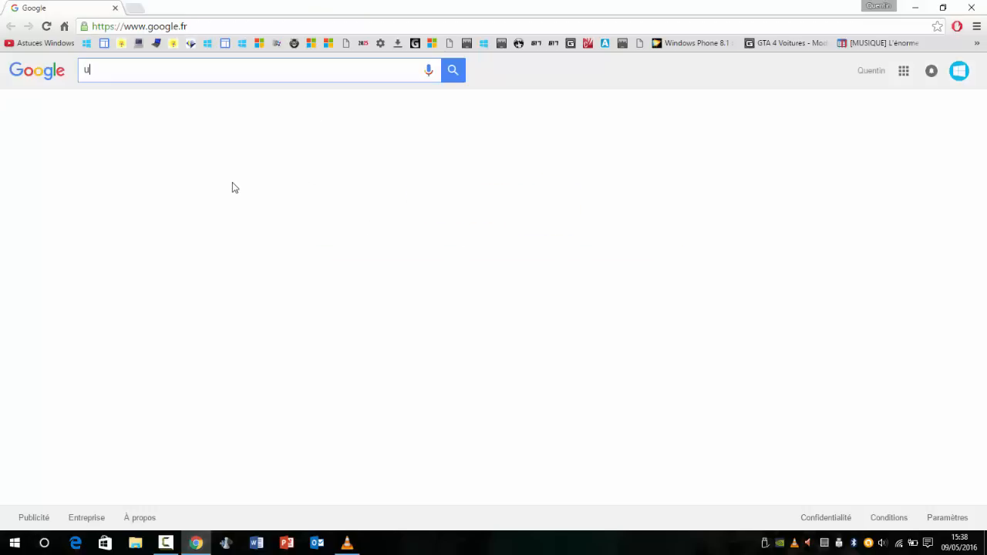
key(BackSpace)
key(BackSpace)
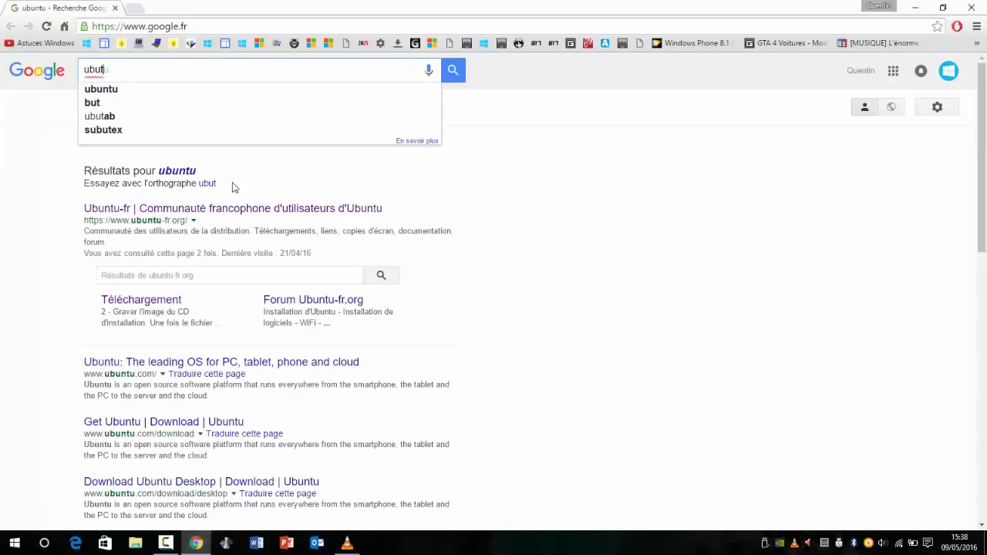
key(BackSpace)
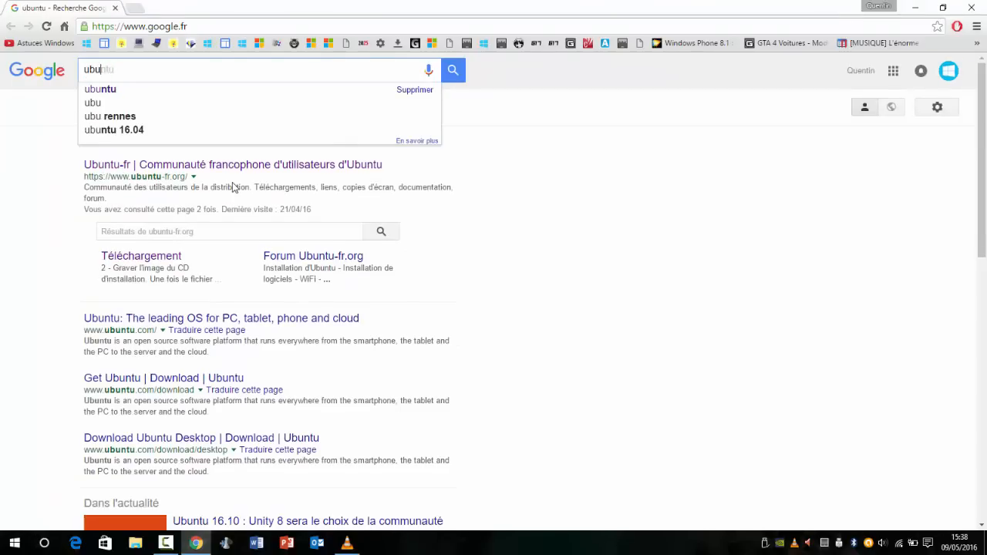
text(ntu)
key(Return)
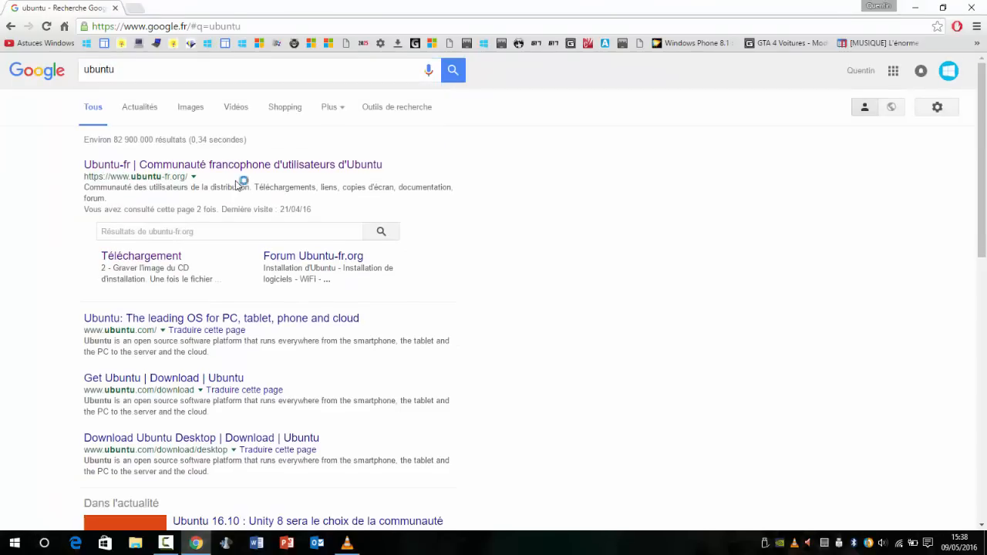
Step: Open the ubuntu-fr.org site from the search results and go to its Ubuntu download page
drag(142, 74, 124, 63)
click(124, 63)
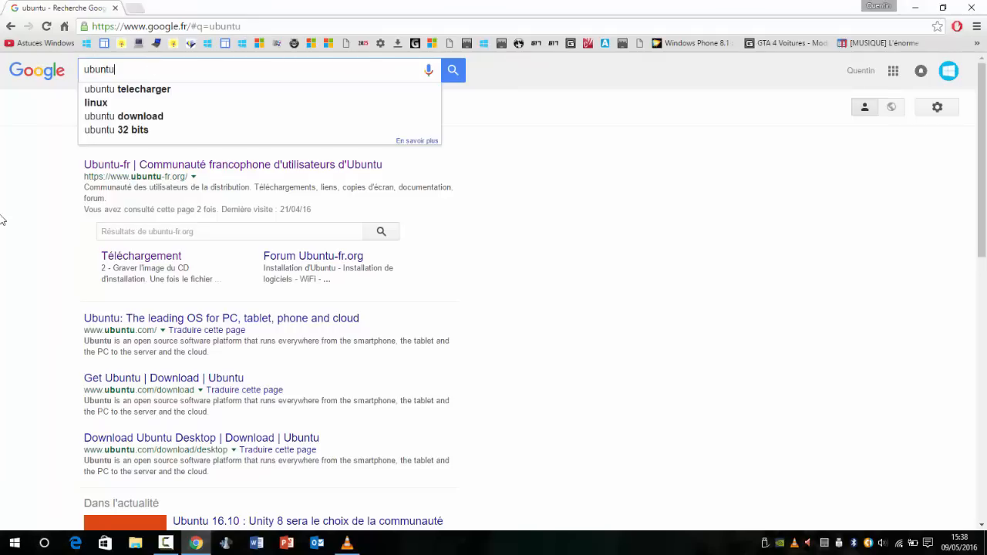
click(278, 164)
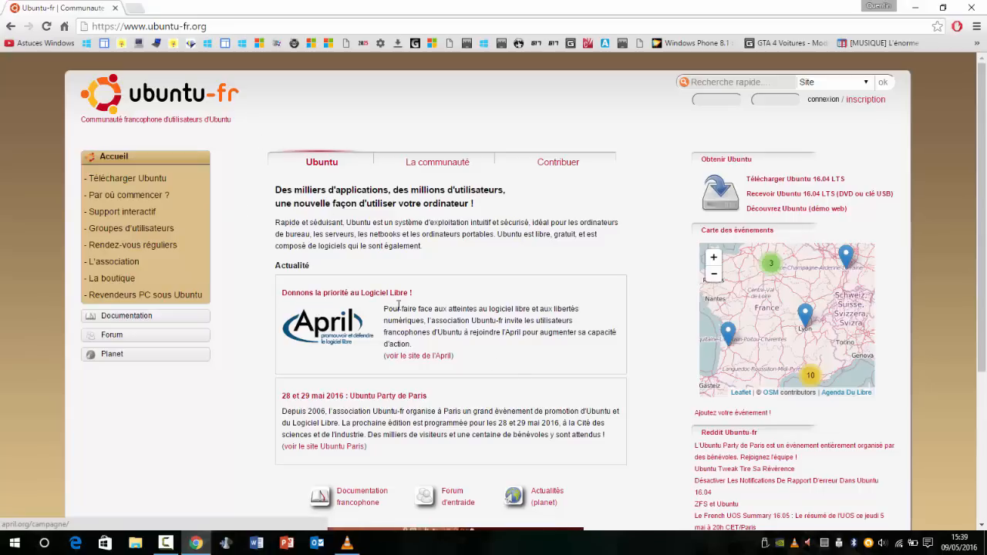
drag(398, 309, 521, 348)
click(512, 332)
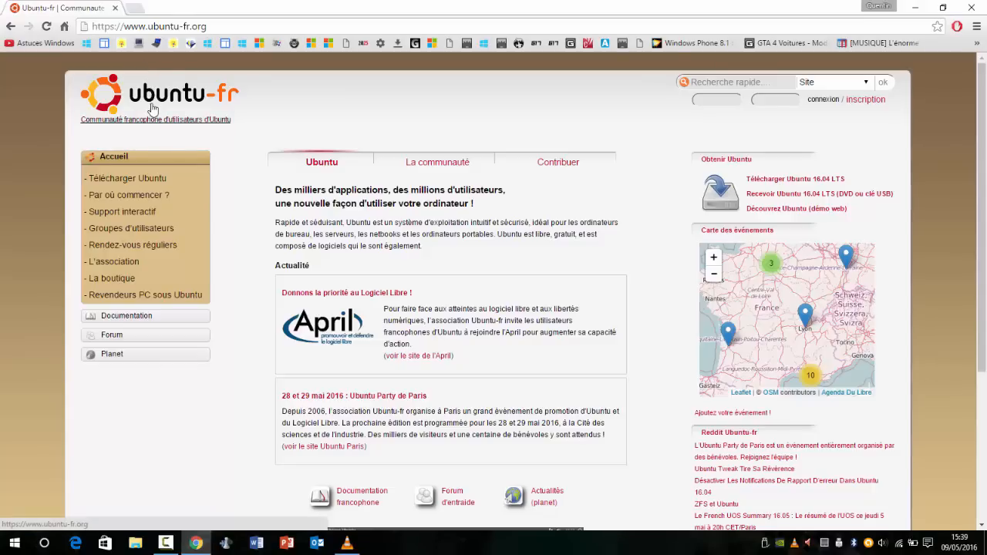
click(108, 178)
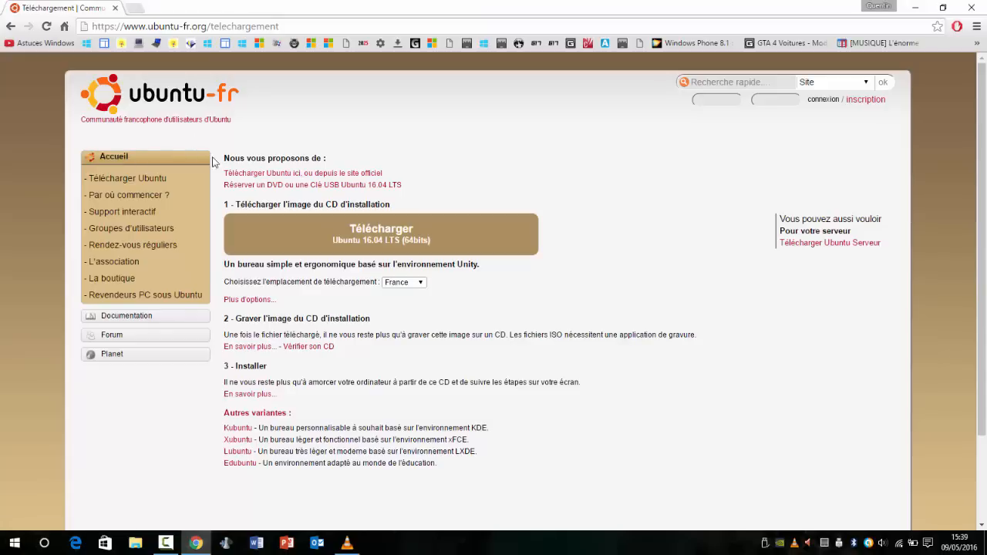
Step: Start the download of the Ubuntu 16.04 LTS (64bits) image and cancel saving the file
click(367, 244)
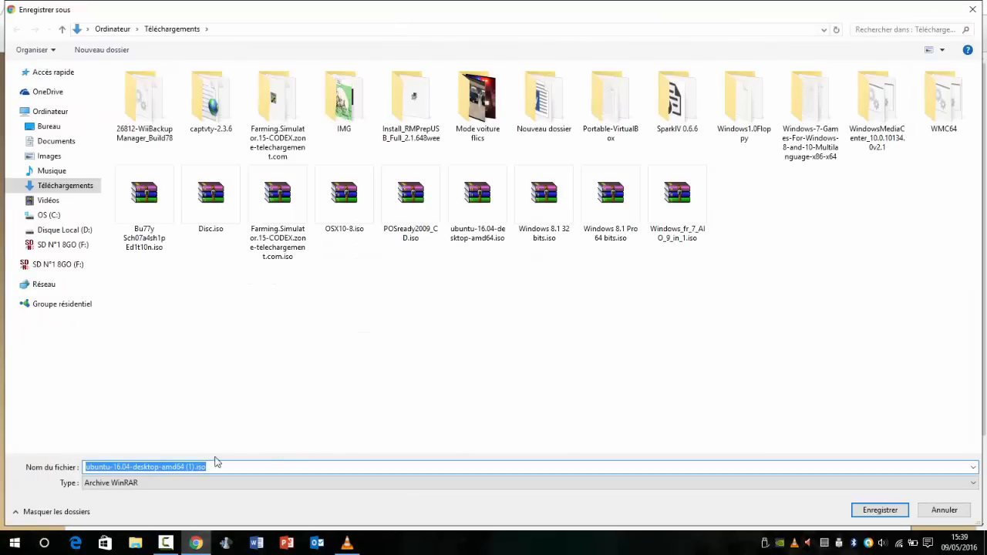
click(944, 513)
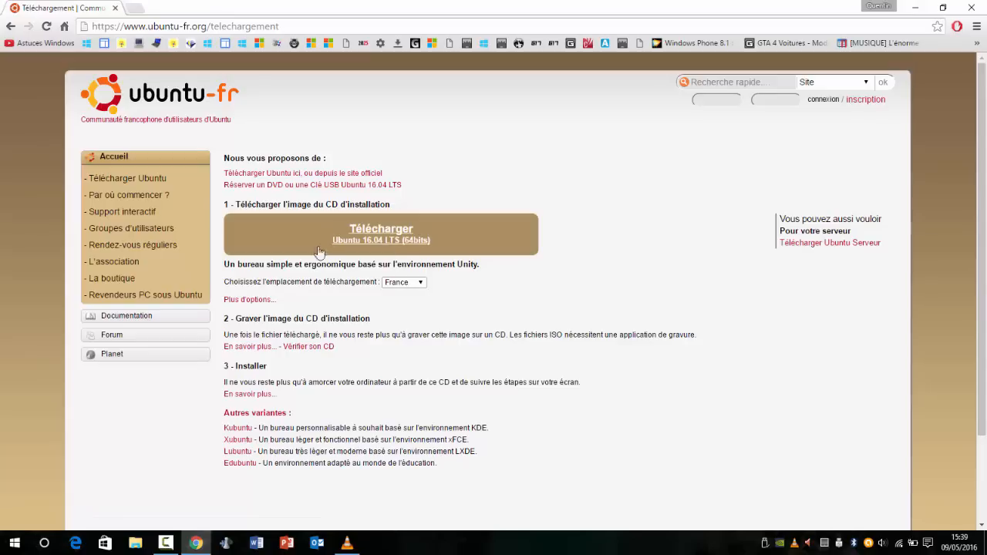
Step: Show the additional download options, select the 32-bit processor type, and try the Ubuntu 16.04 LTS (32bits) download
click(245, 300)
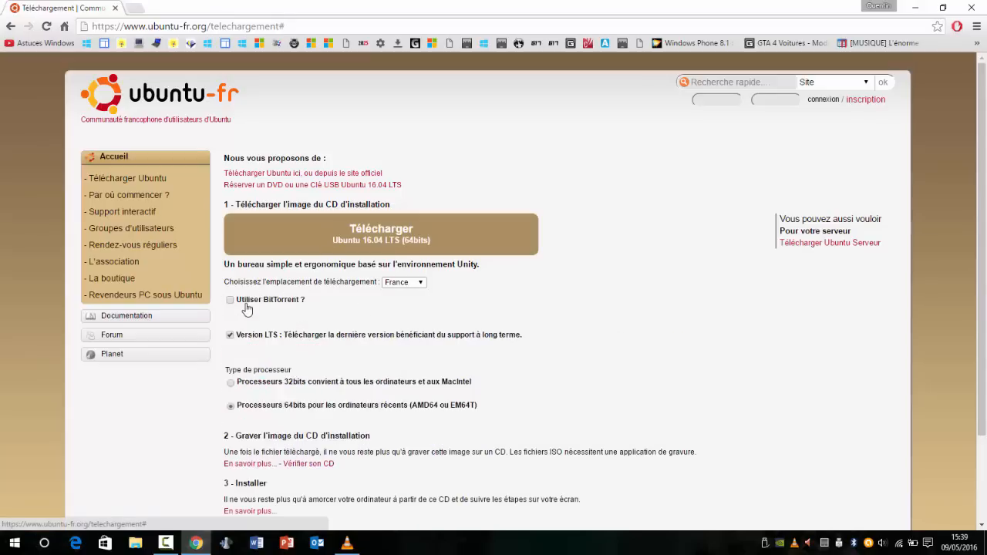
scroll(300, 306, down, 1)
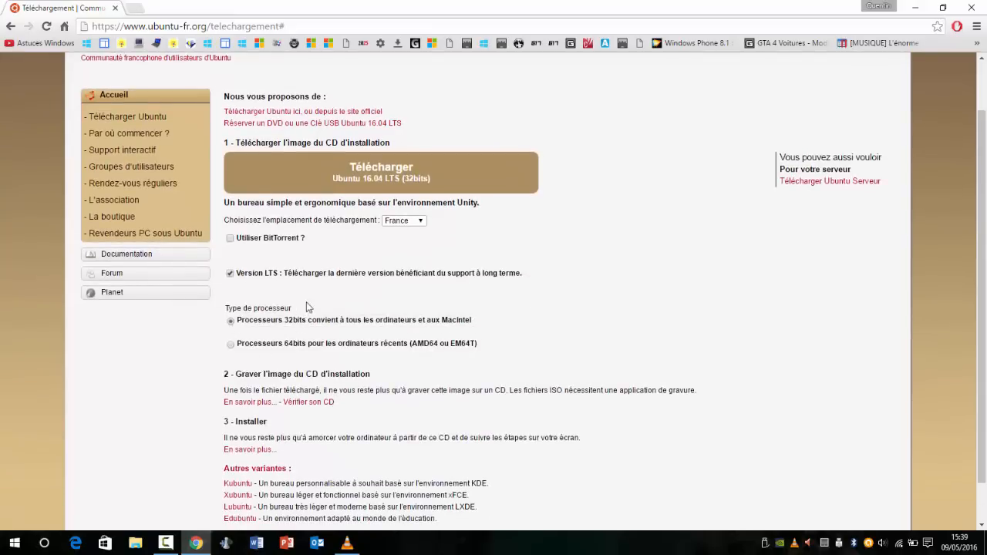
click(368, 166)
key(Escape)
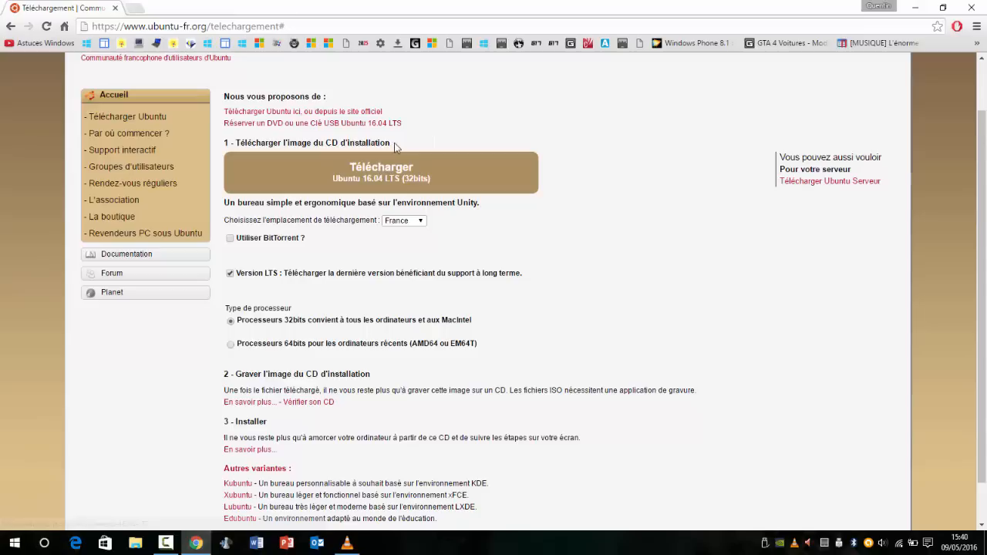
drag(394, 146, 340, 143)
click(359, 143)
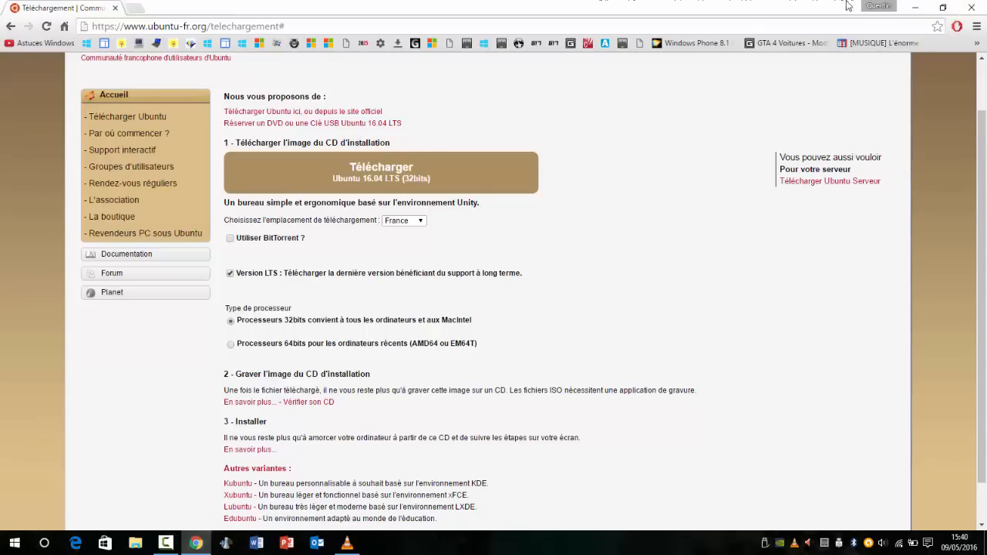
click(914, 7)
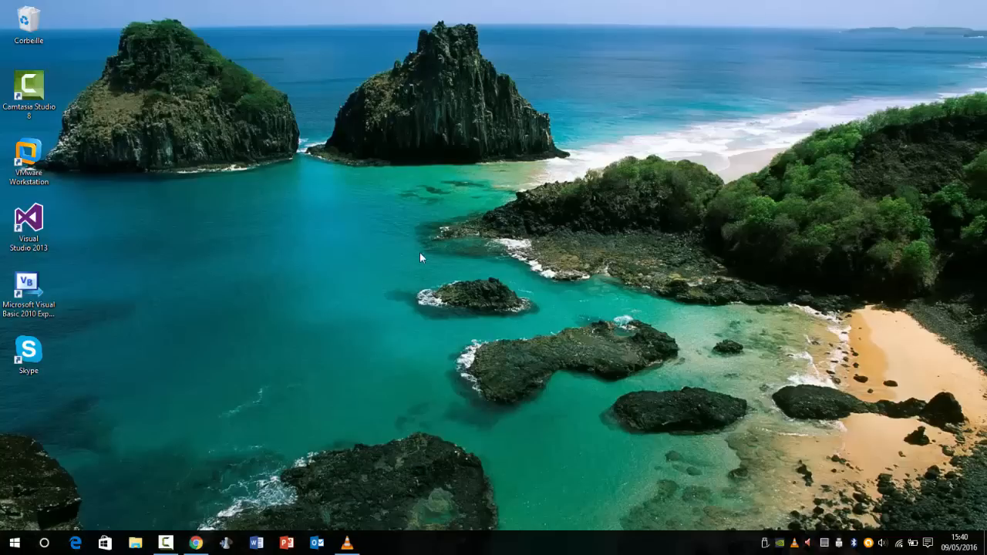
click(196, 543)
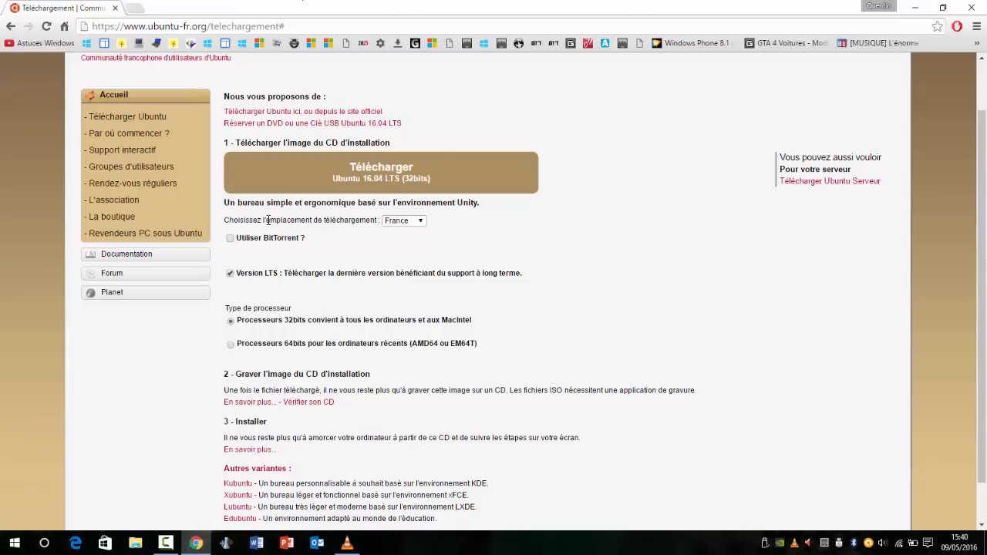
drag(241, 203, 351, 194)
click(421, 200)
drag(284, 144, 343, 146)
click(356, 148)
click(383, 144)
click(915, 7)
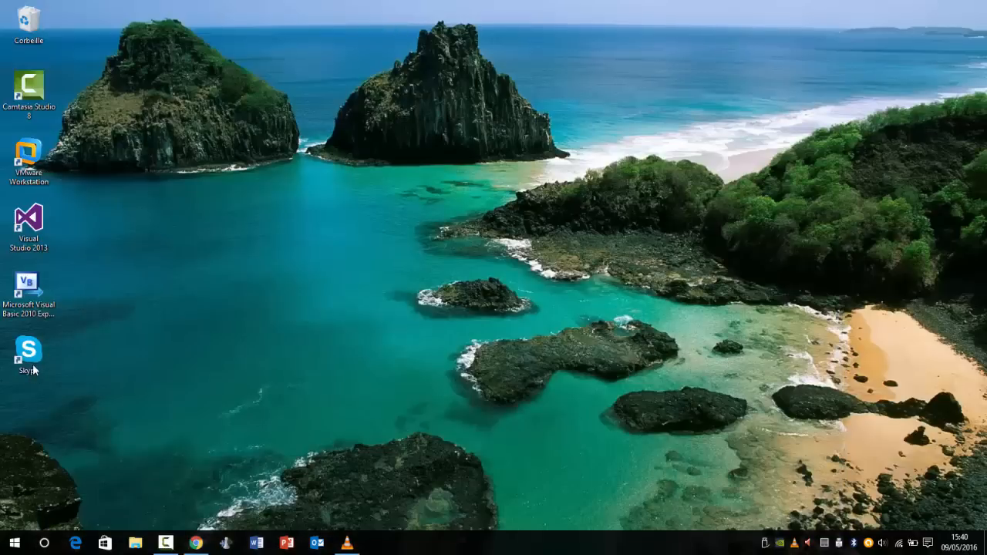
click(15, 543)
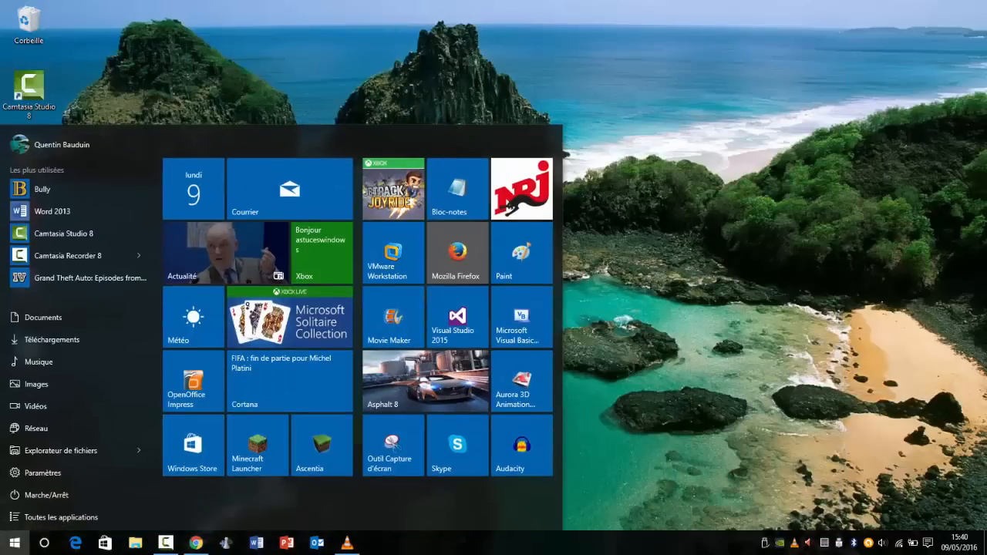
click(14, 543)
Step: Return to Chrome and search for "cdburnerxp" in a new tab
click(196, 543)
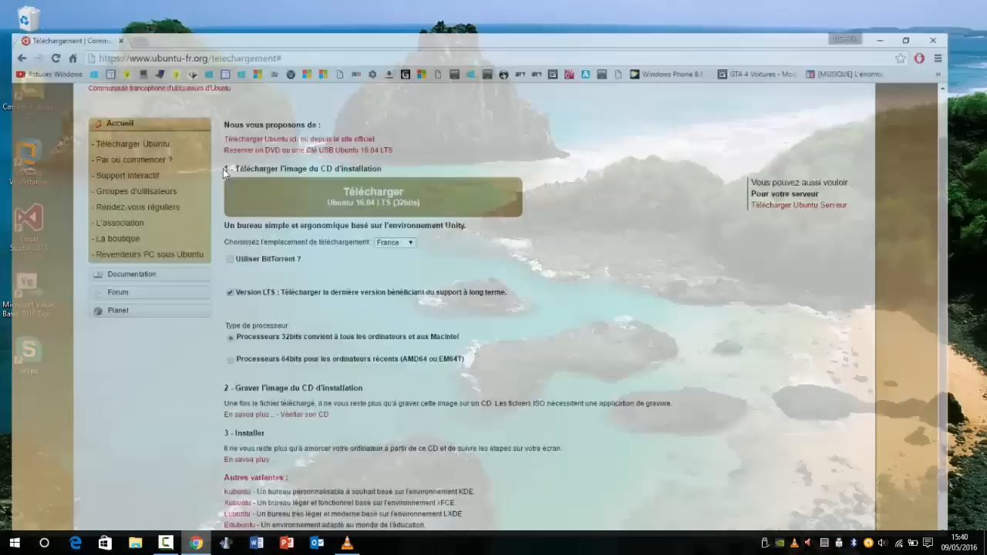
click(130, 8)
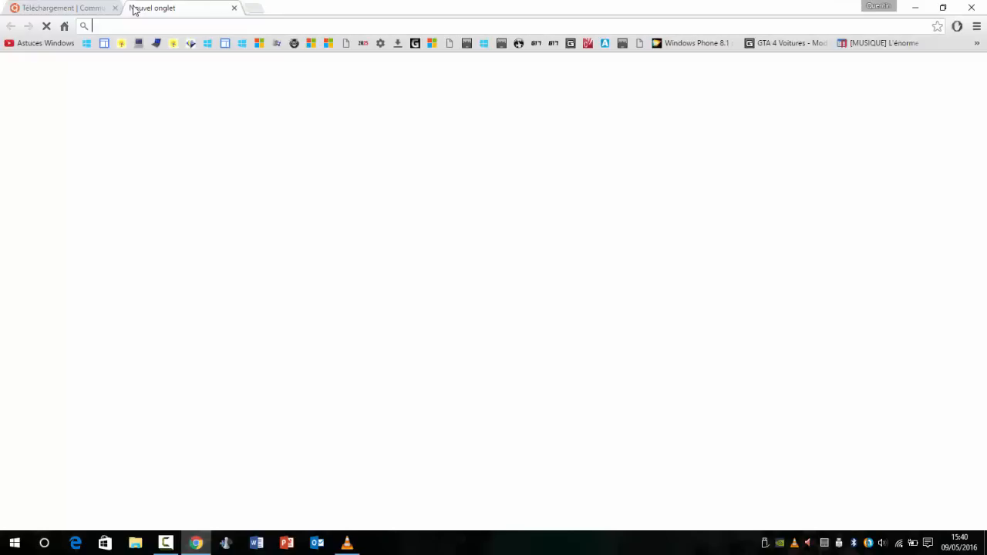
text(cdburne)
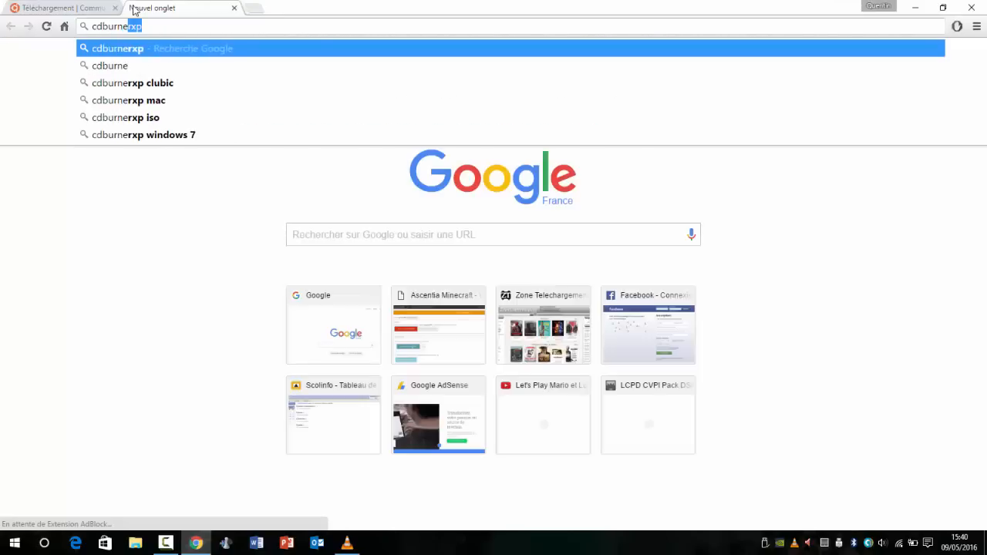
text(rxp7)
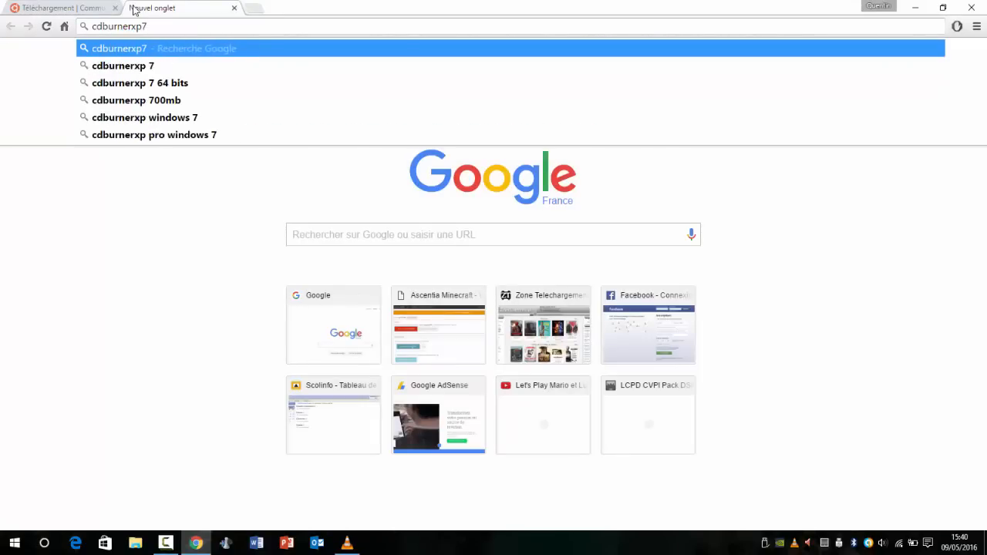
key(BackSpace)
key(Return)
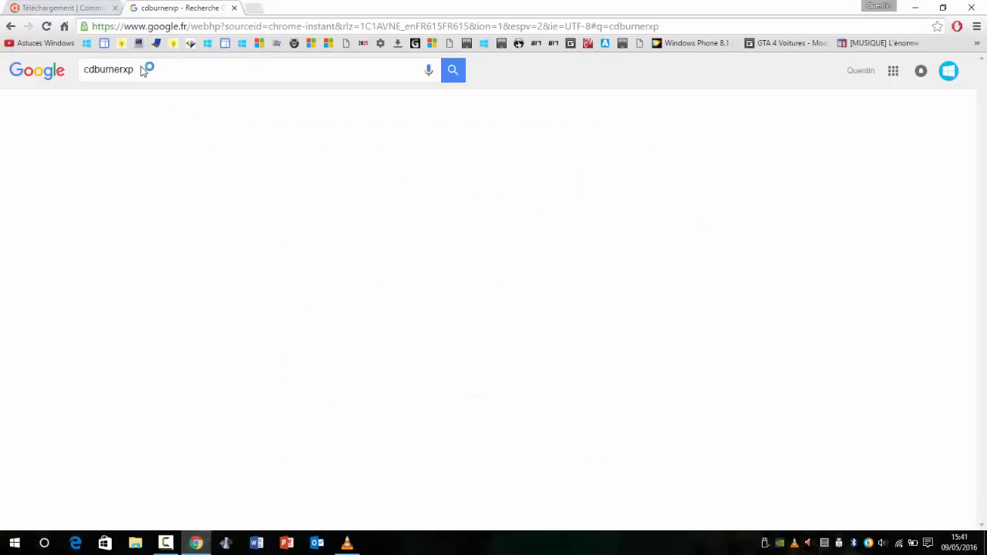
Step: Open Clubic's CDBurnerXP download page from the search results, and close the browser when done
drag(128, 70, 123, 70)
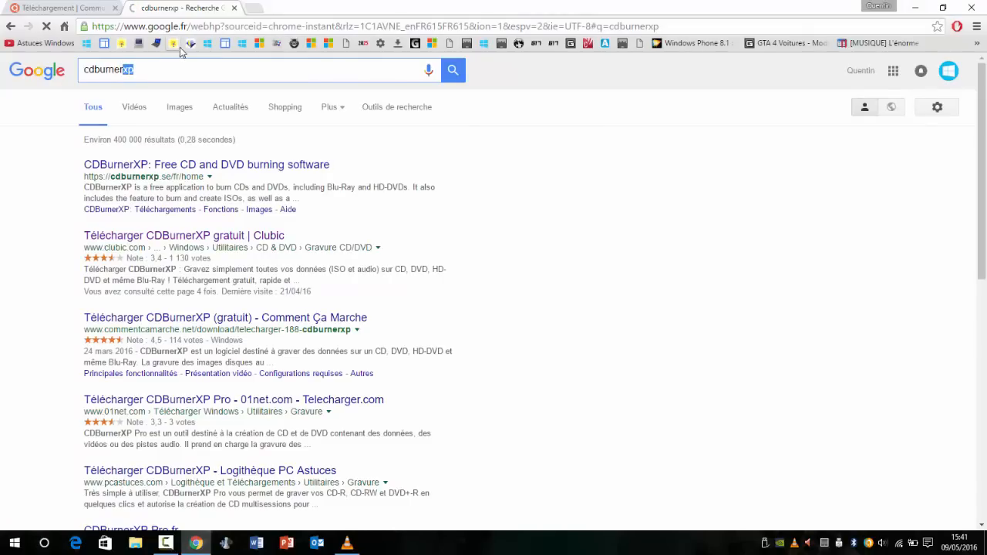
click(153, 69)
click(254, 235)
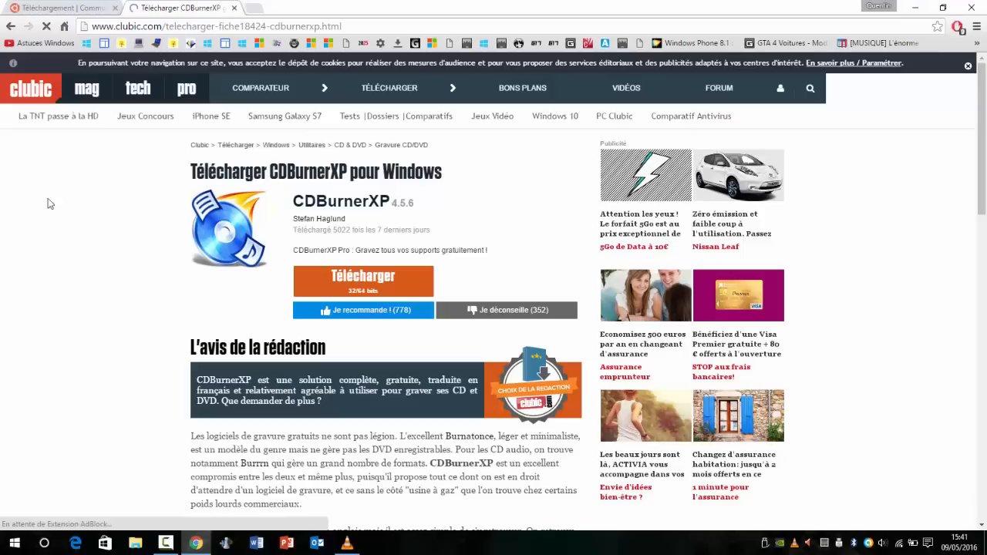
click(376, 281)
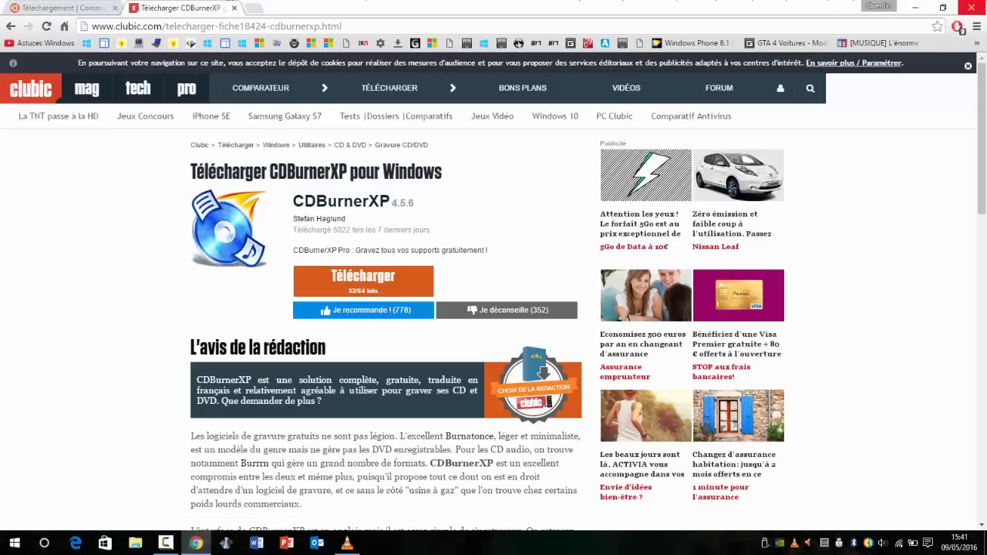
click(972, 7)
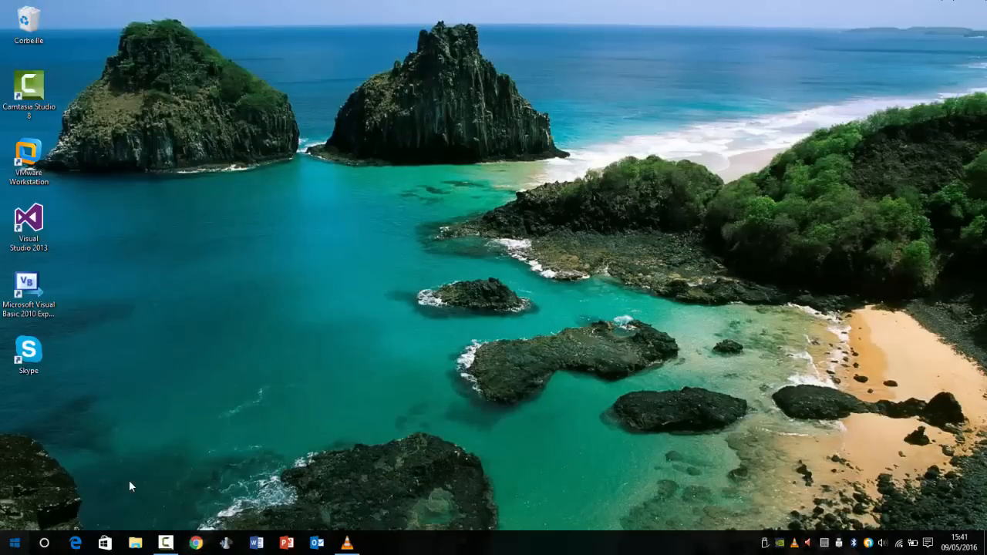
Step: Find and launch the installed CDBurnerXP application, and decline its update to version 4.5.6.6059
key(super)
text(cdburner)
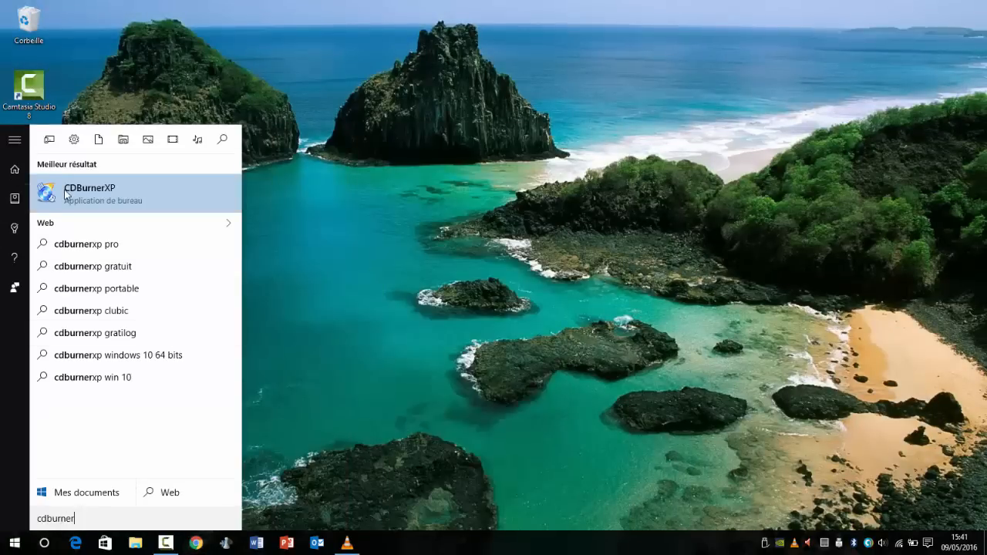
click(141, 195)
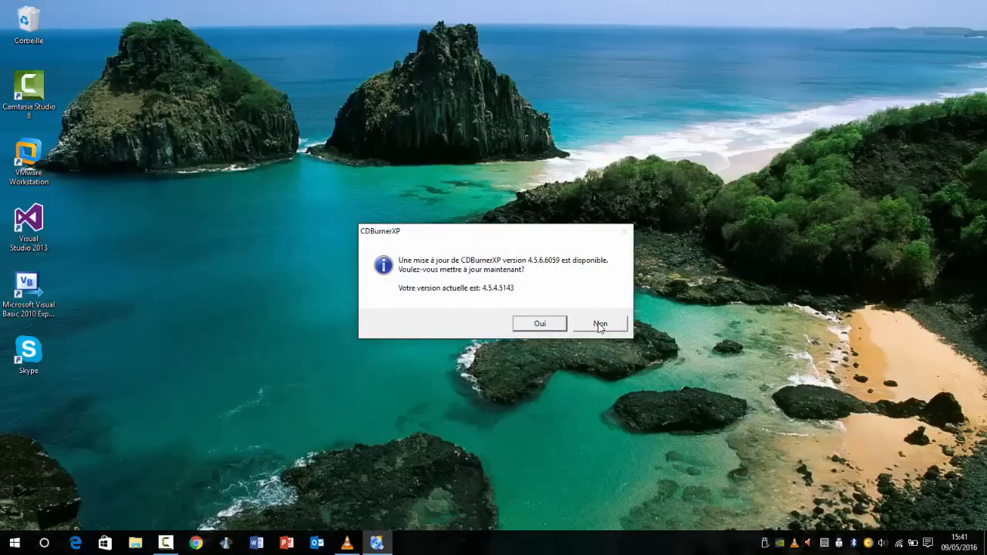
click(599, 324)
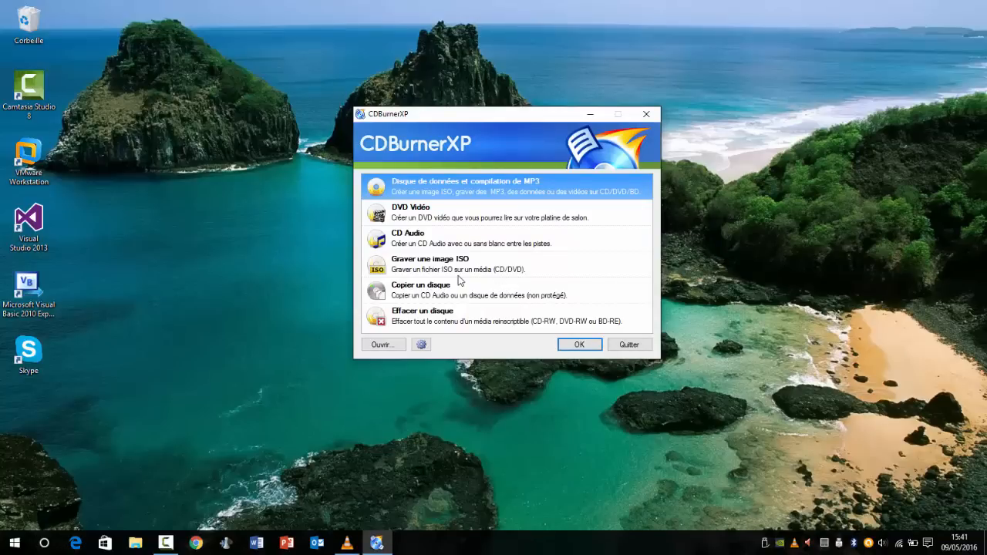
Step: Choose "Graver une image ISO" in CDBurnerXP and open its burning options
click(427, 272)
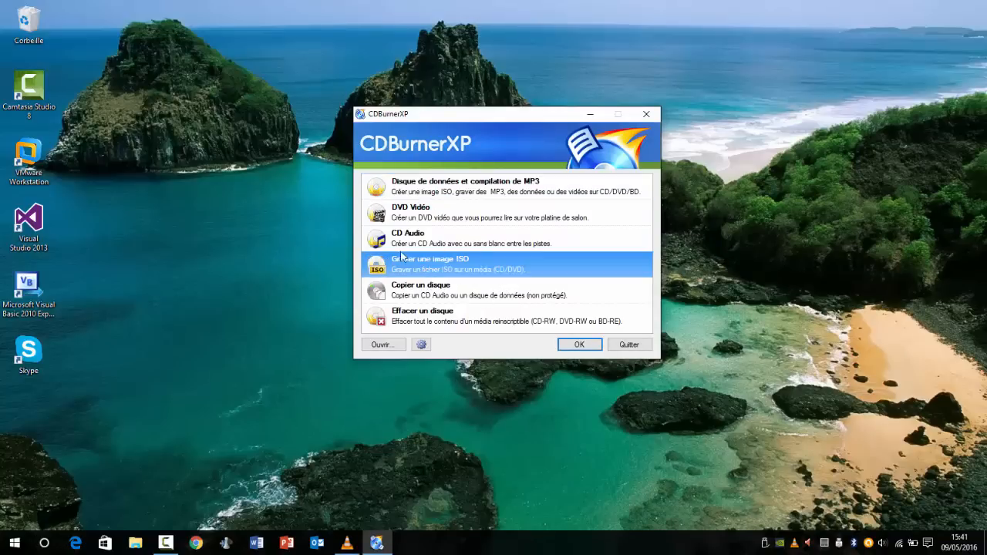
click(578, 345)
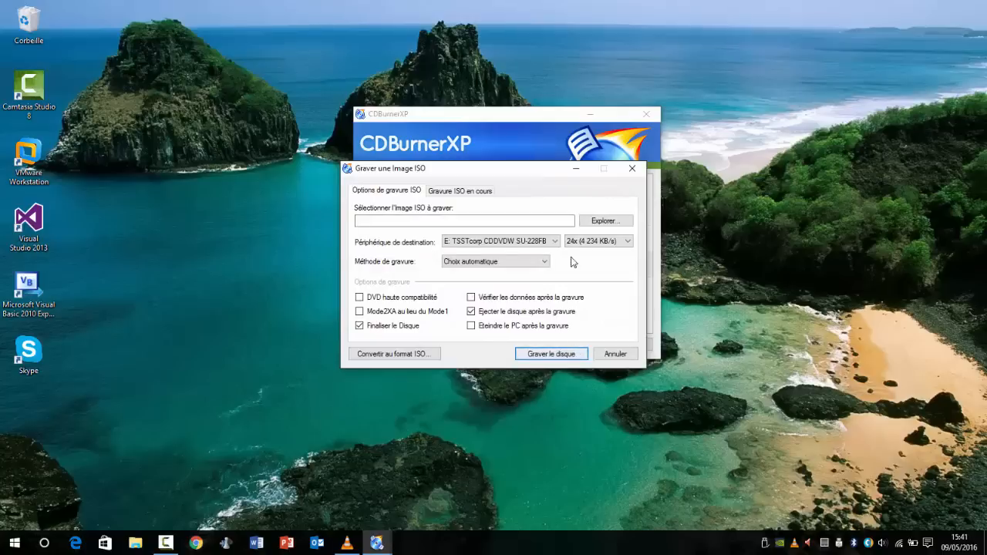
Step: Select ubuntu-16.04-desktop-amd64.iso from Téléchargements as the image to burn, but cancel the burn and quit CDBurnerXP
click(595, 222)
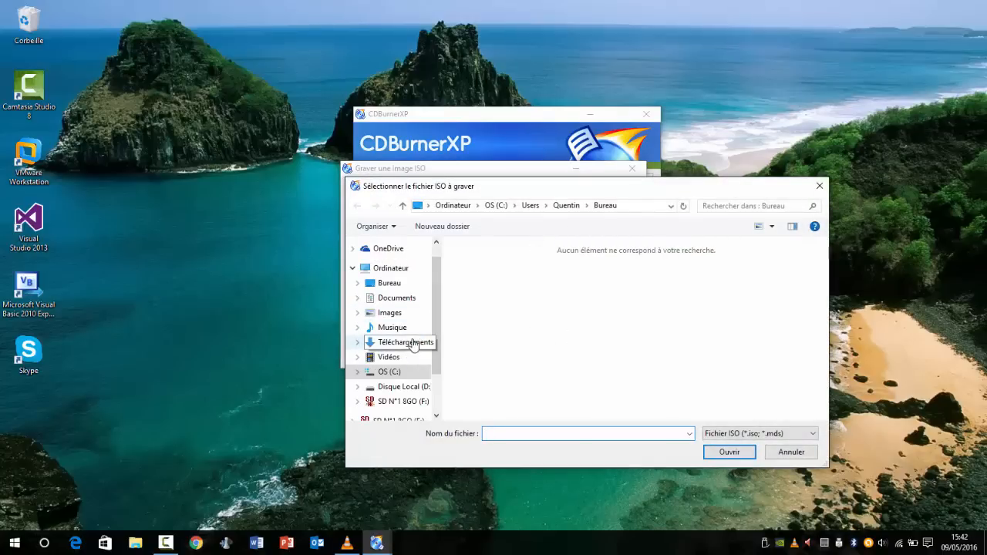
click(413, 344)
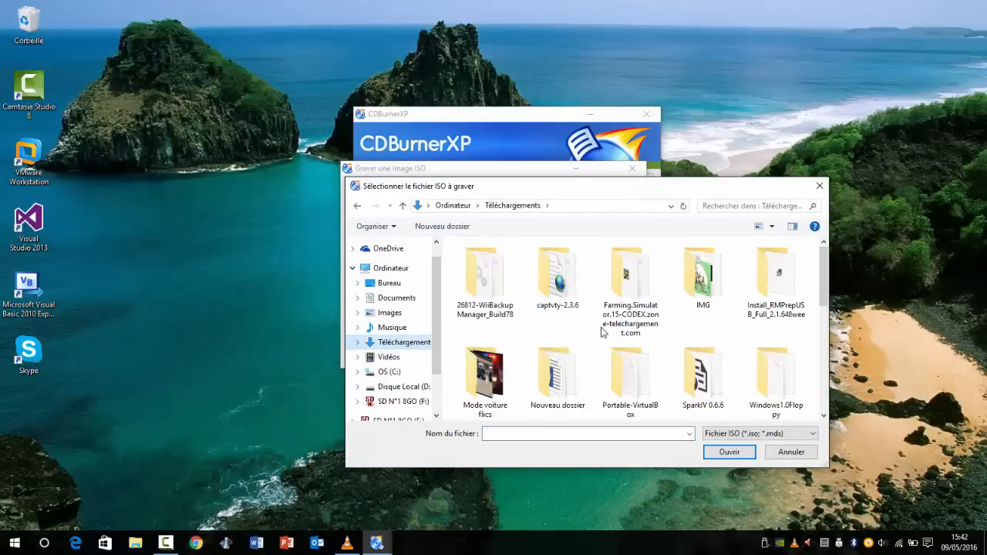
scroll(603, 332, down, 5)
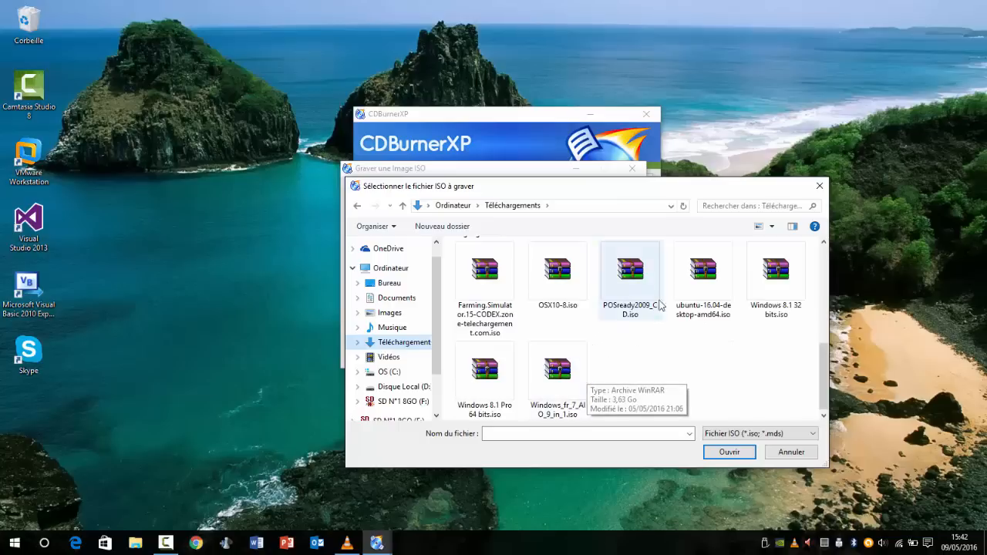
double_click(697, 272)
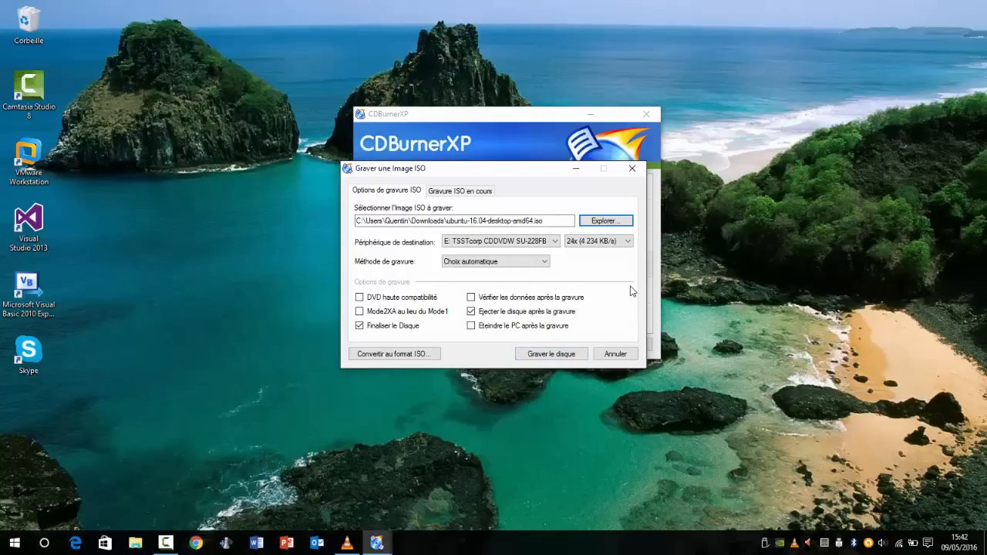
click(615, 354)
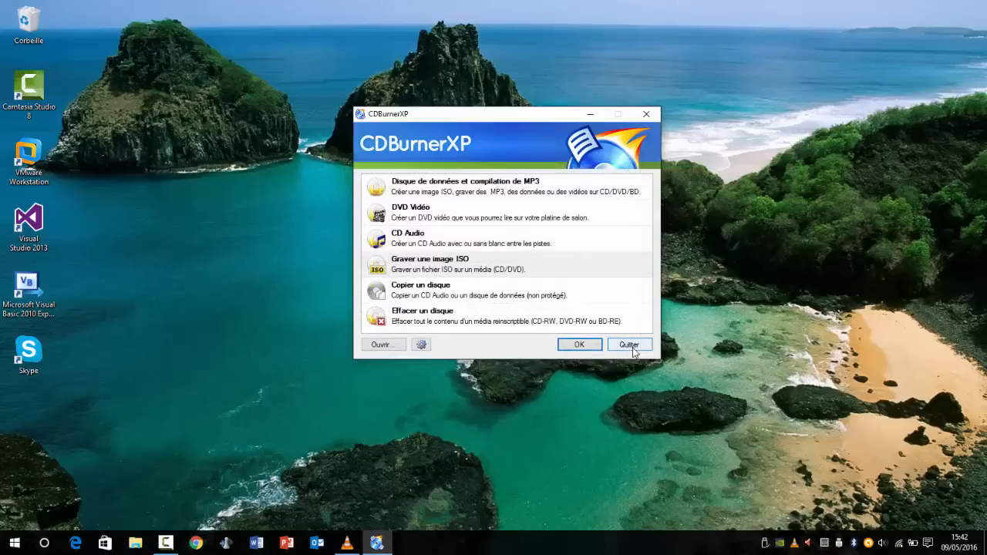
click(630, 346)
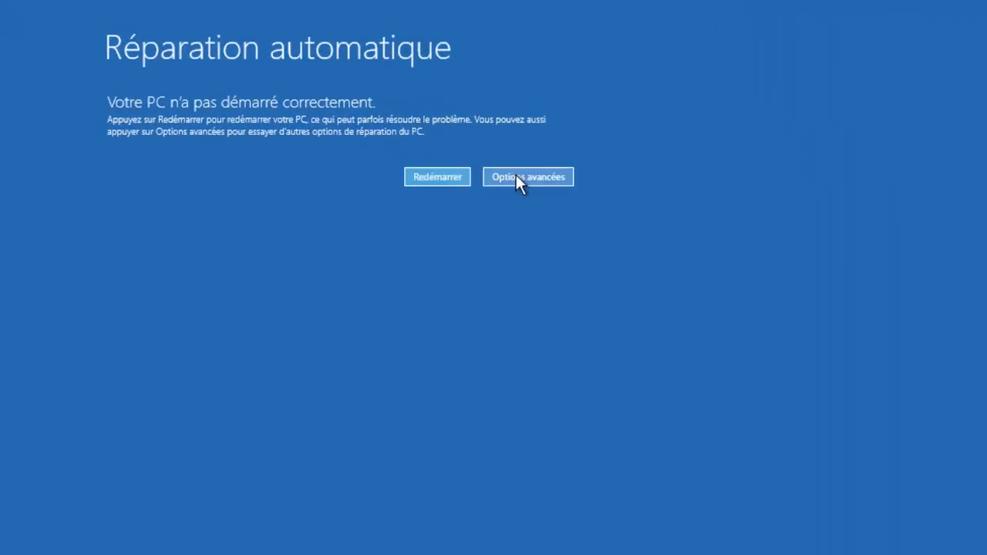
Step: From the automatic repair screen, go through the advanced troubleshooting options and enter the UEFI firmware settings
click(516, 176)
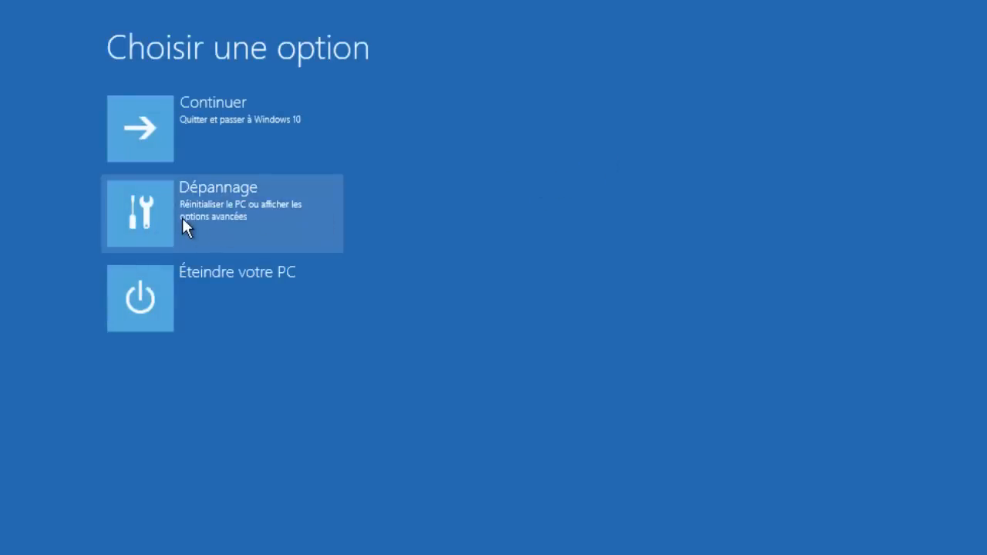
click(182, 217)
click(182, 220)
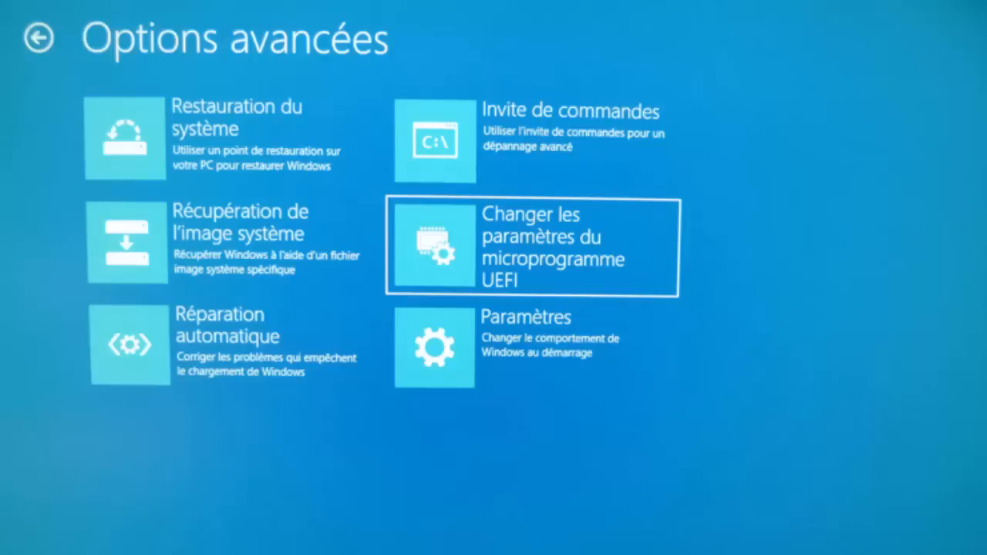
key(Return)
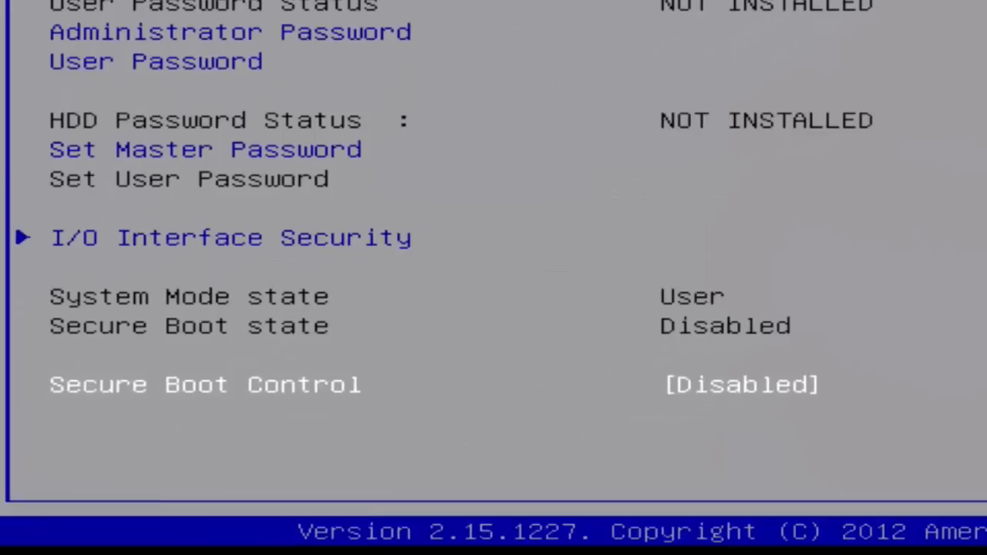
Step: Set Secure Boot Control to Disabled in the firmware's security settings
key(Down)
key(Up)
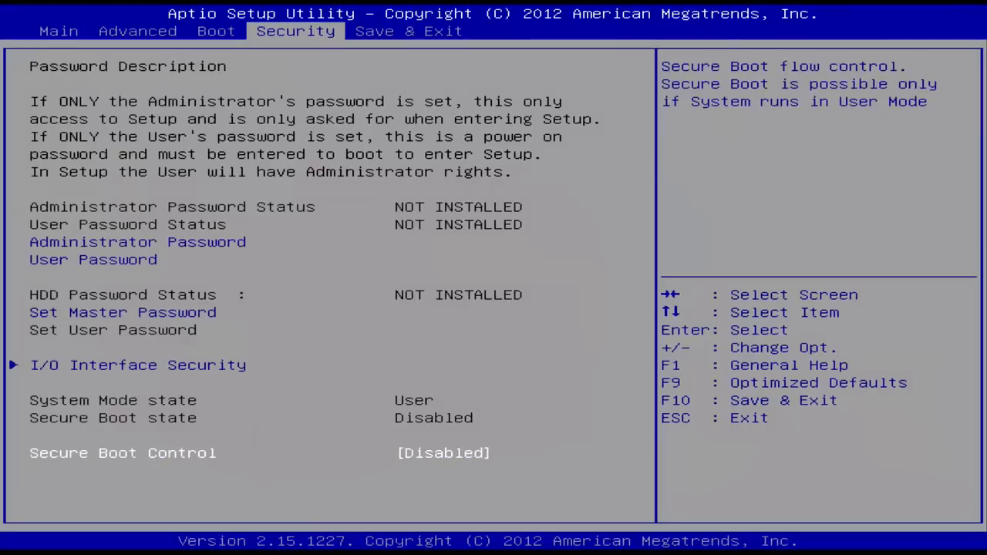
key(Return)
key(Up)
key(Down)
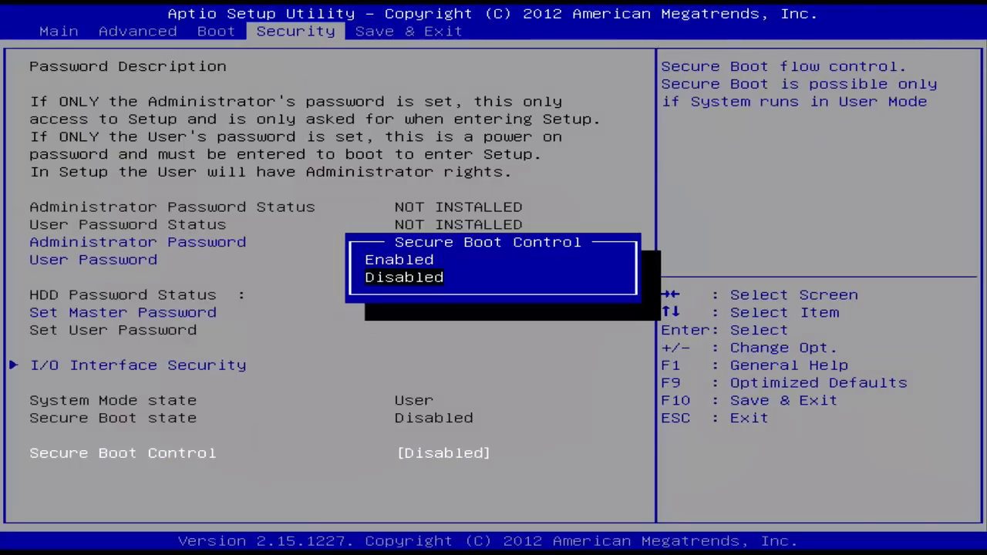
key(Return)
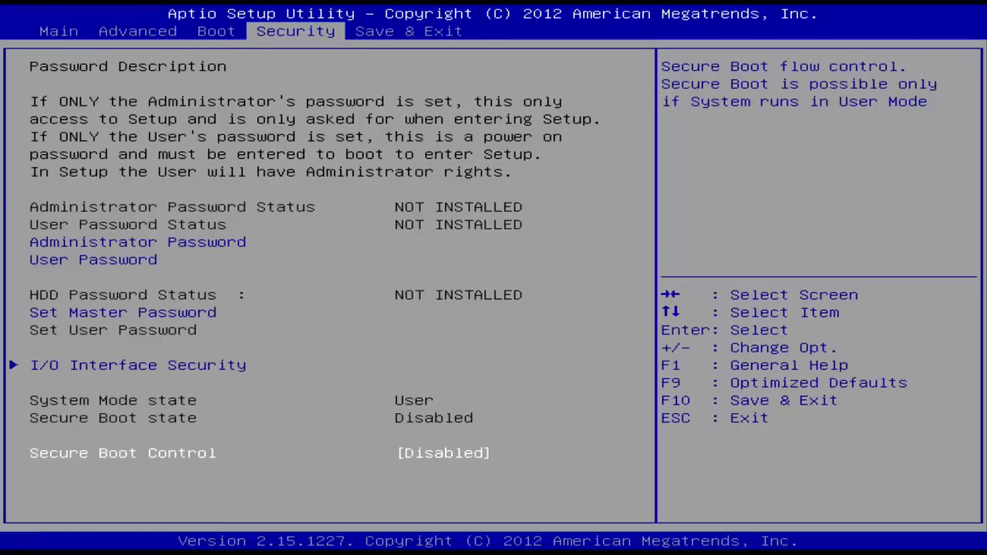
Step: Set Launch CSM to Enabled in the firmware's boot configuration
key(Left)
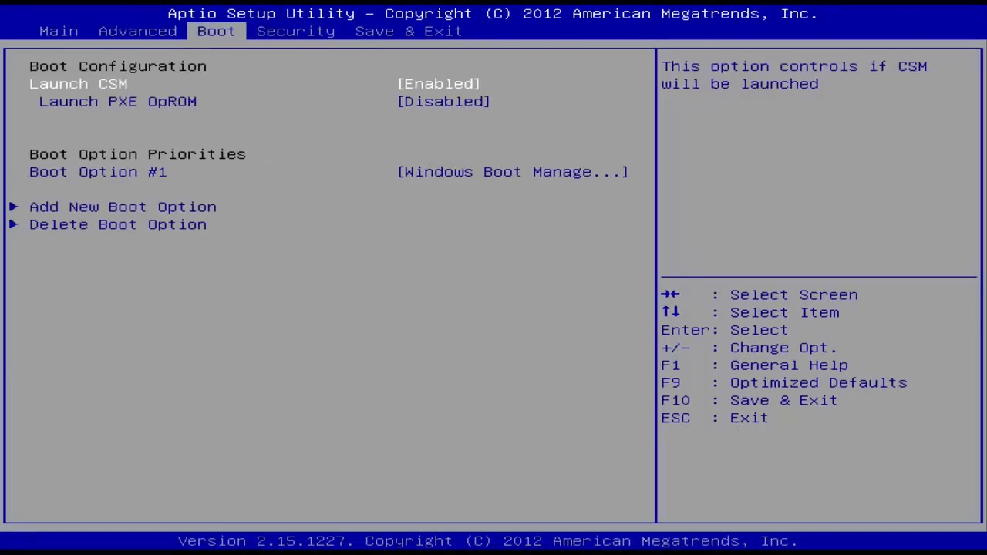
key(Down)
key(Up)
key(Return)
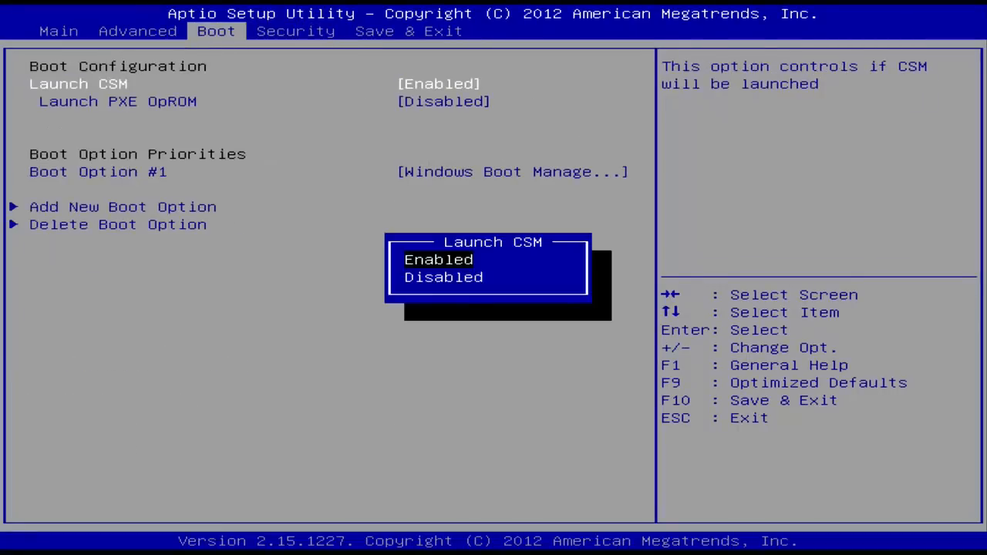
key(Down)
key(Up)
key(Return)
Step: Save the firmware changes and exit the setup utility to restart the computer
key(Down)
key(Left)
key(Left)
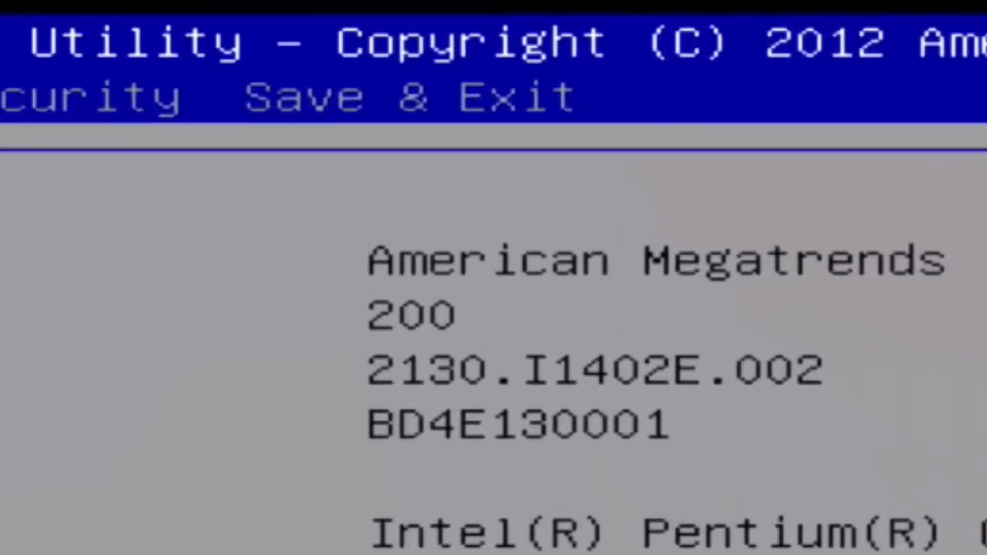
key(Left)
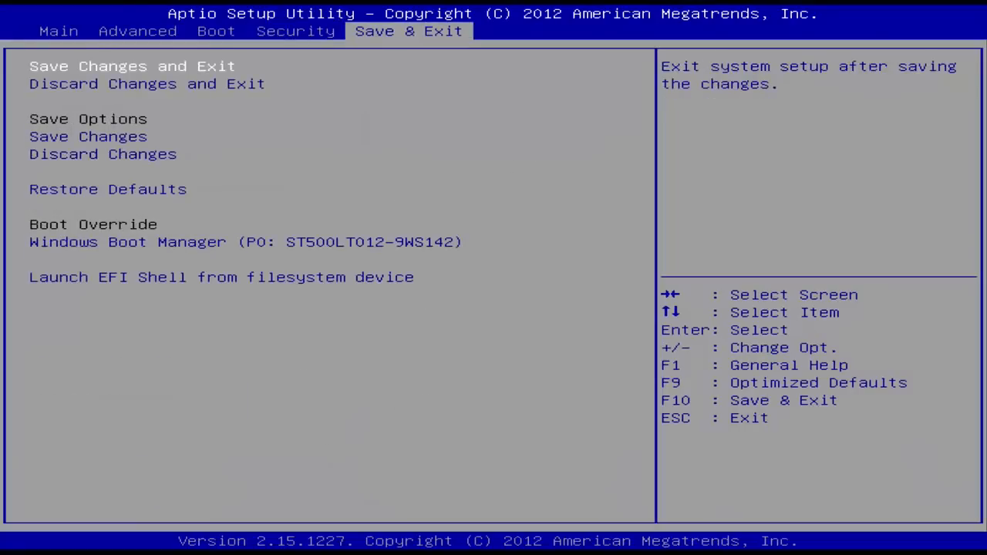
key(Return)
key(Return)
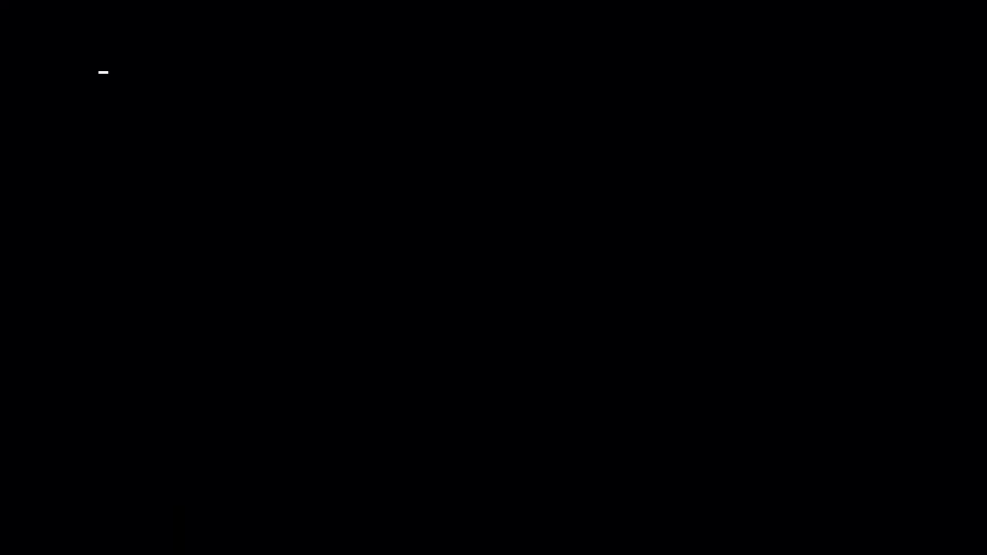
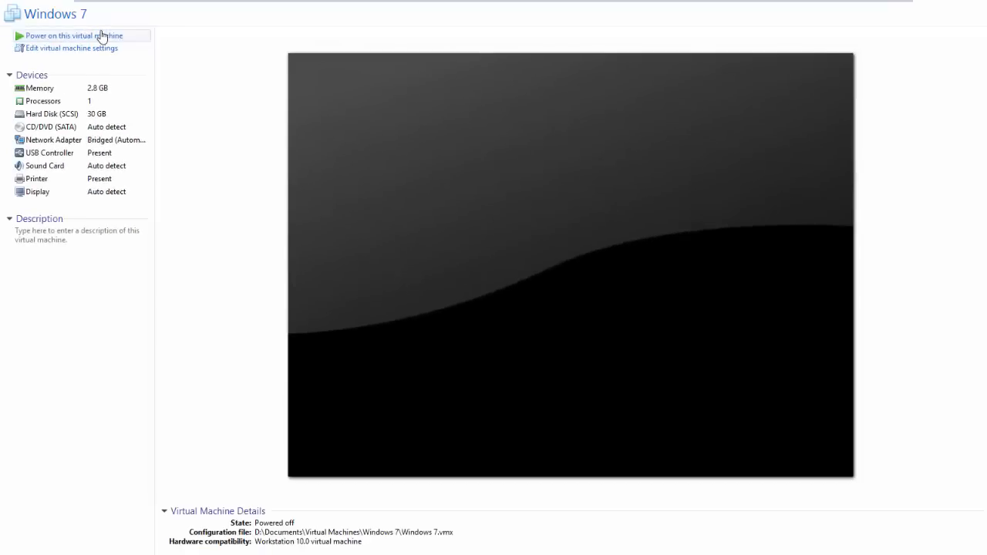
Step: Power on the Windows 7 virtual machine and enter its BIOS setup utility during startup
click(101, 37)
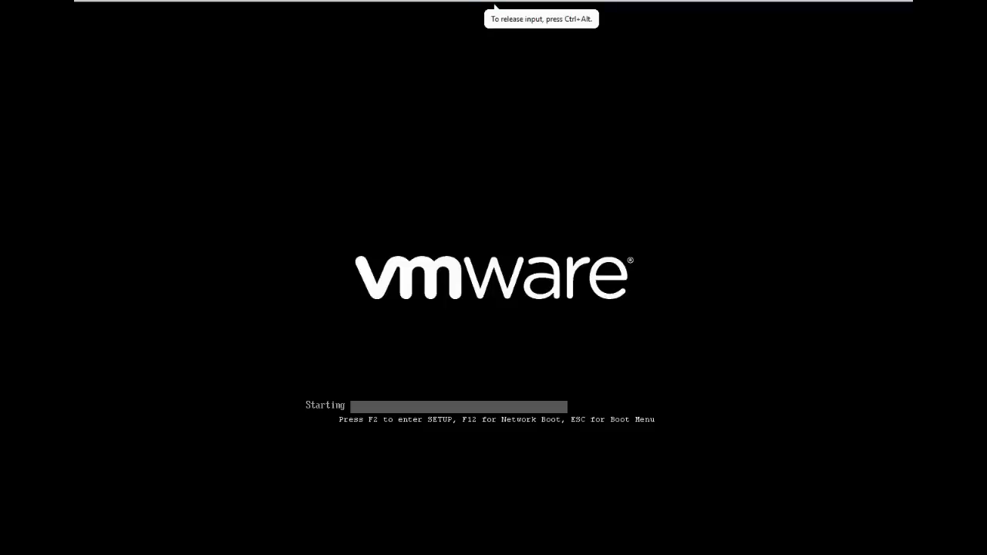
key(F2)
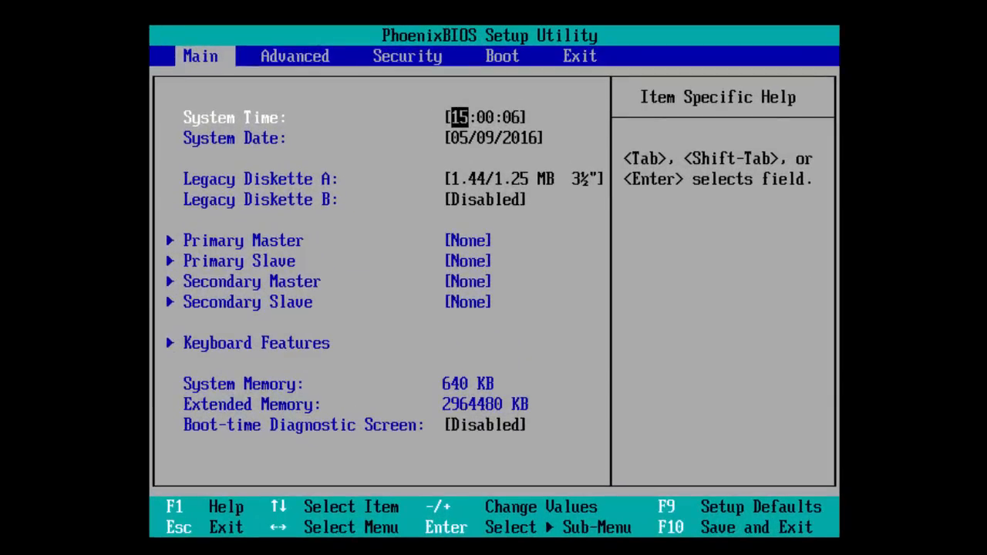
key(Right)
key(Right)
key(Right)
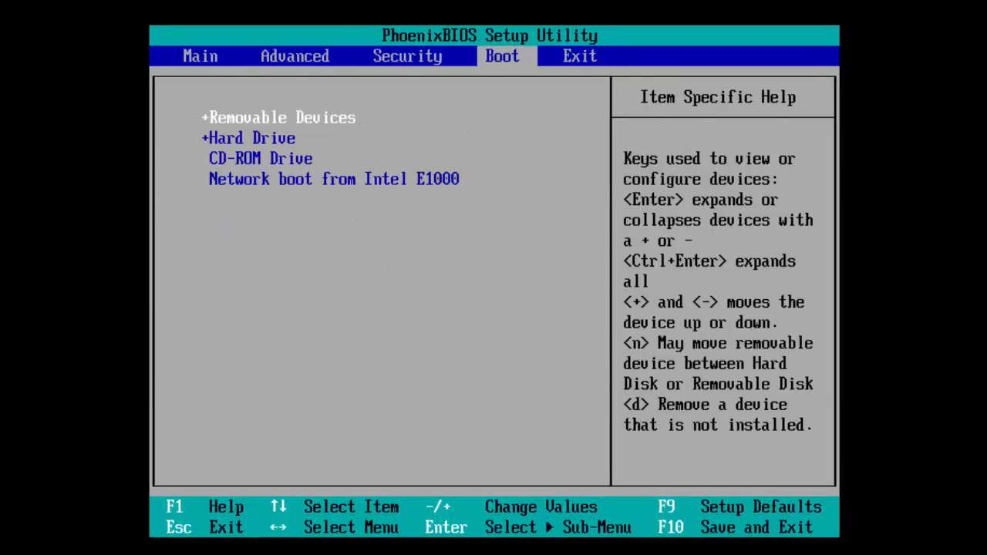
key(Right)
key(Left)
key(Left)
key(Left)
key(Left)
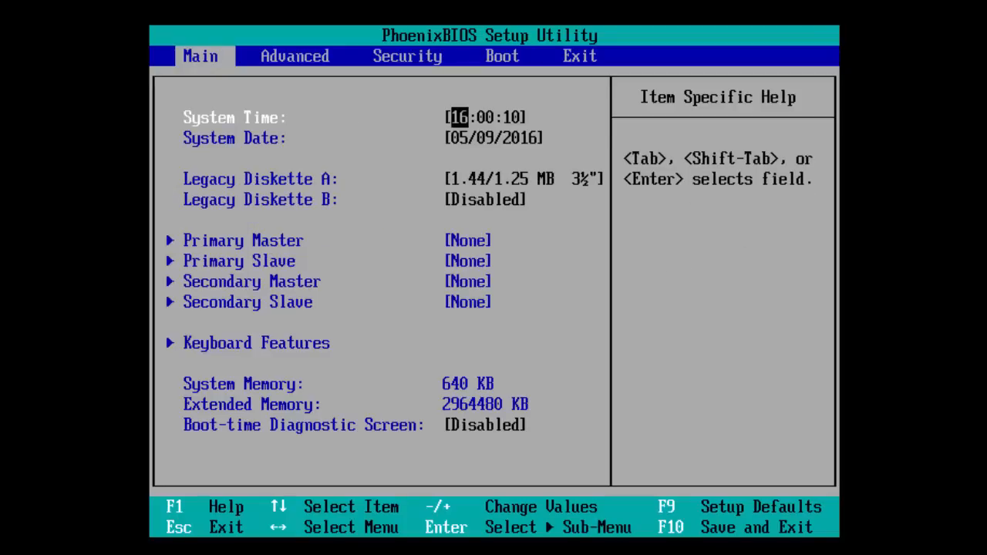
key(Down)
key(Down)
key(Down)
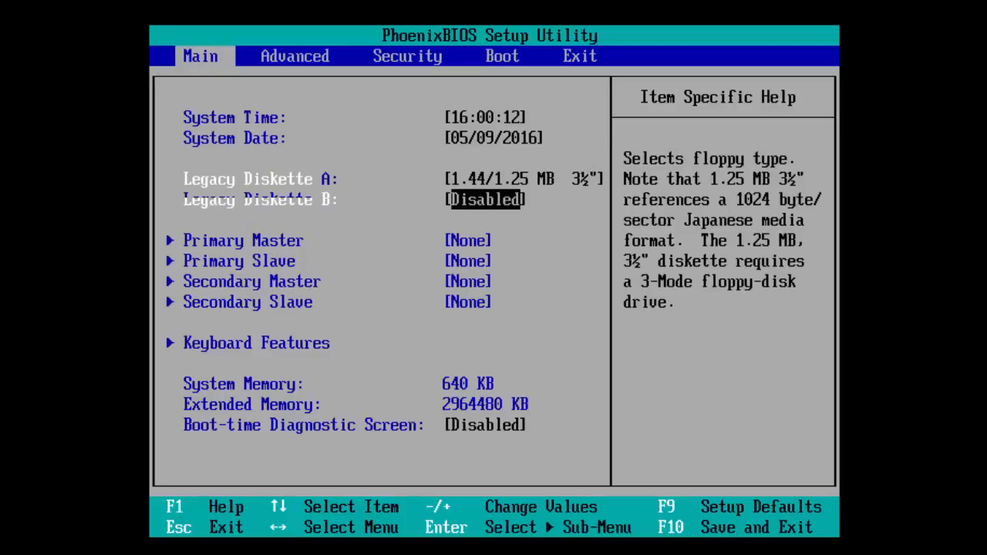
key(Up)
key(Up)
key(Up)
key(Down)
key(Down)
key(Down)
key(Down)
key(Down)
key(Down)
key(Down)
key(Down)
key(Down)
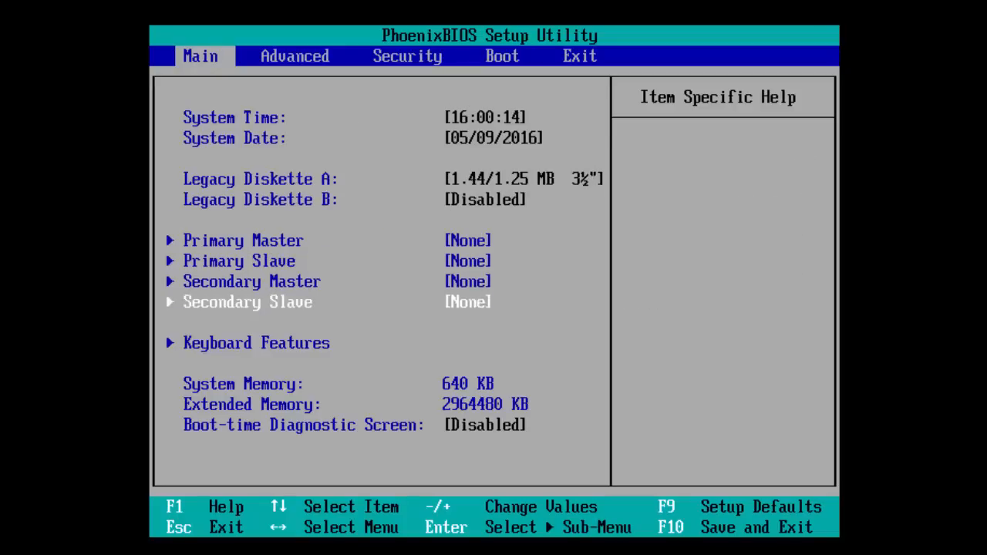
key(Up)
key(Up)
key(Up)
key(Up)
key(Up)
key(Up)
key(Up)
key(Up)
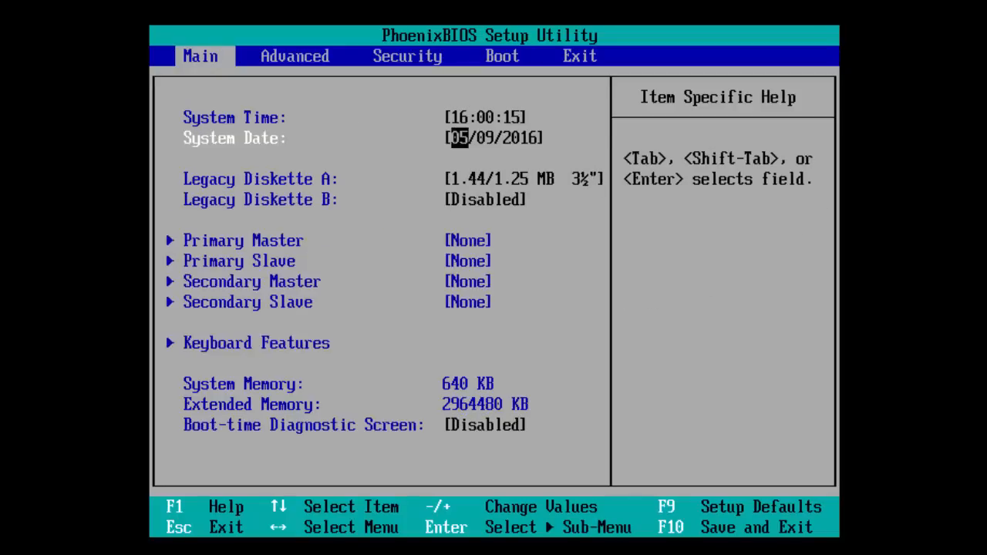
key(Up)
key(Down)
key(Down)
key(Down)
key(Down)
key(Down)
key(Down)
key(Down)
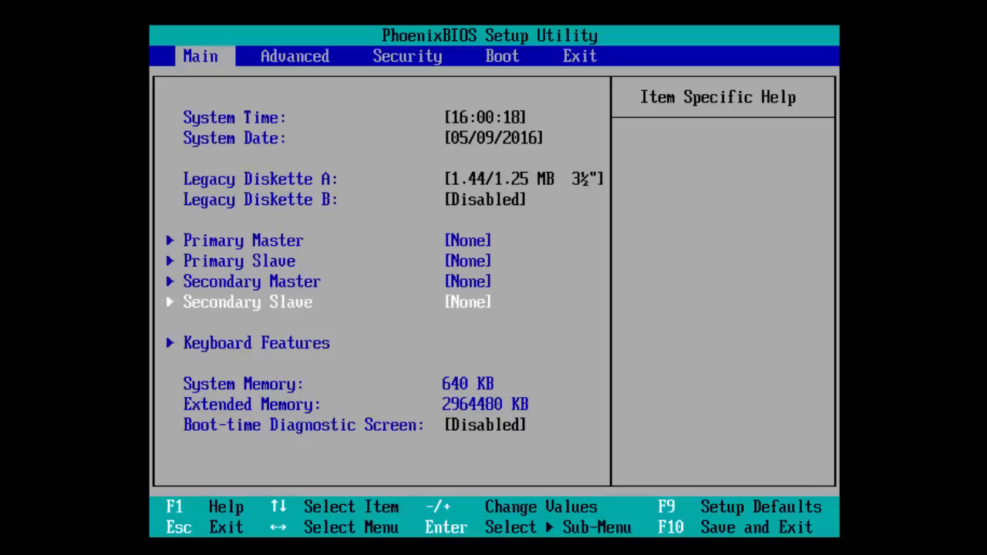
key(Down)
key(Down)
key(Up)
key(Up)
key(Up)
key(Up)
key(Up)
key(Up)
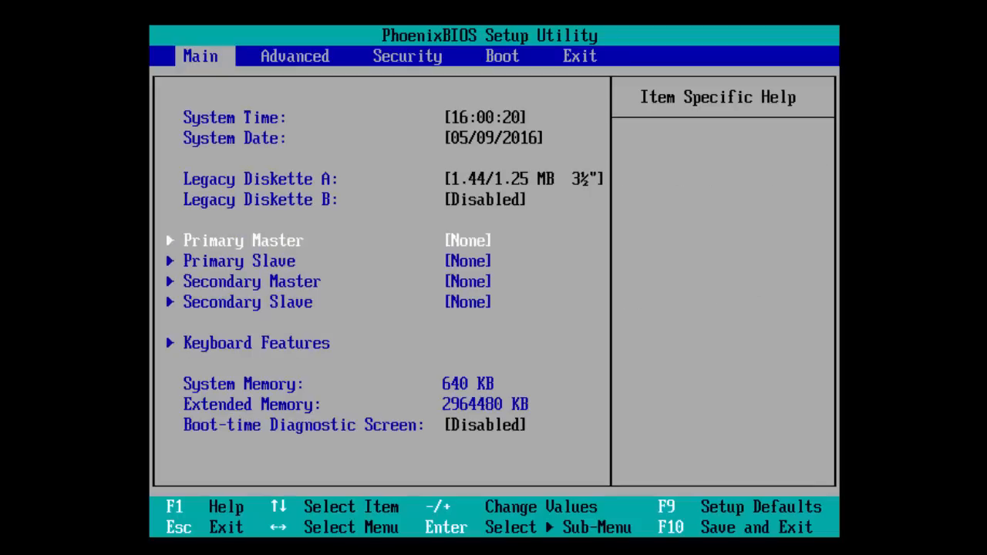
key(Up)
key(Up)
key(Up)
key(Up)
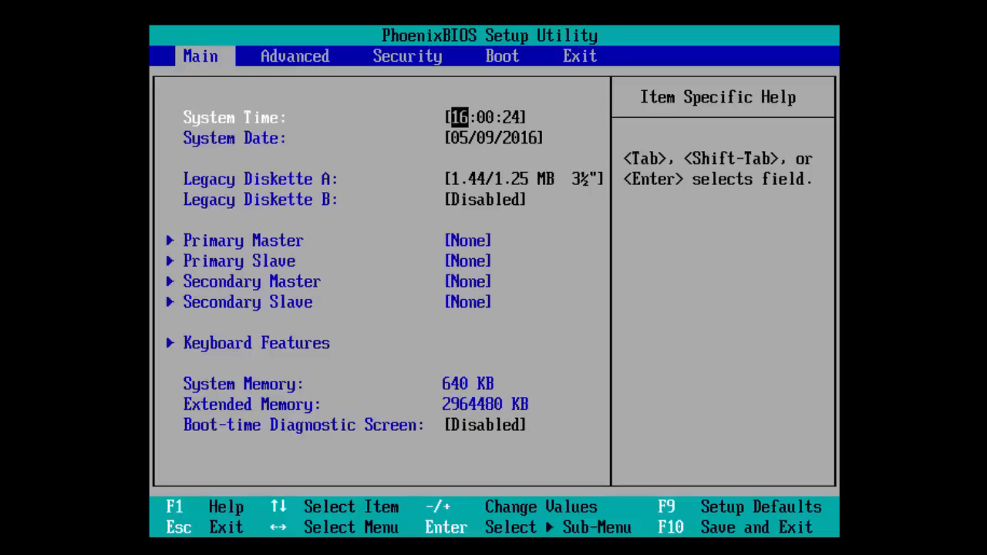
key(Right)
key(Right)
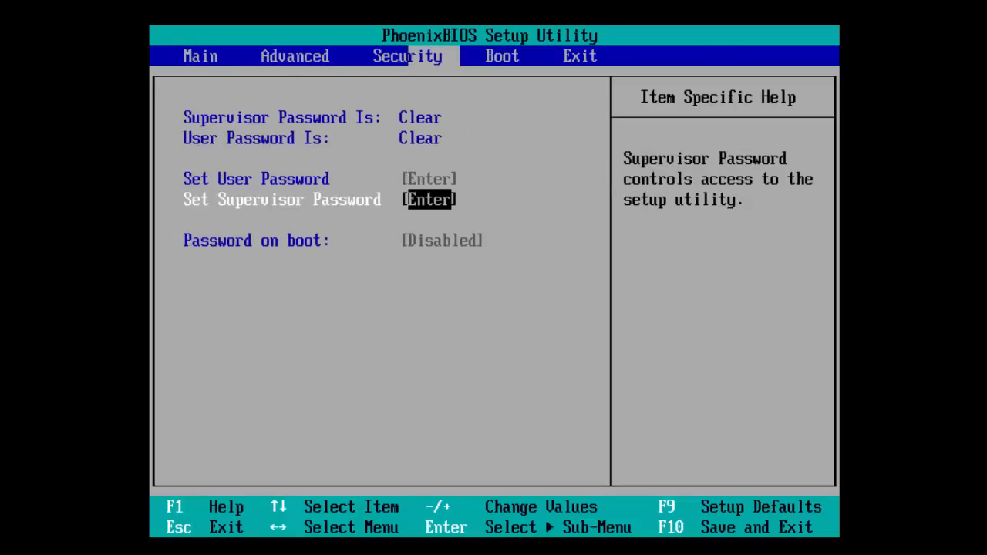
key(Right)
key(Left)
key(Left)
key(Left)
key(Right)
key(Right)
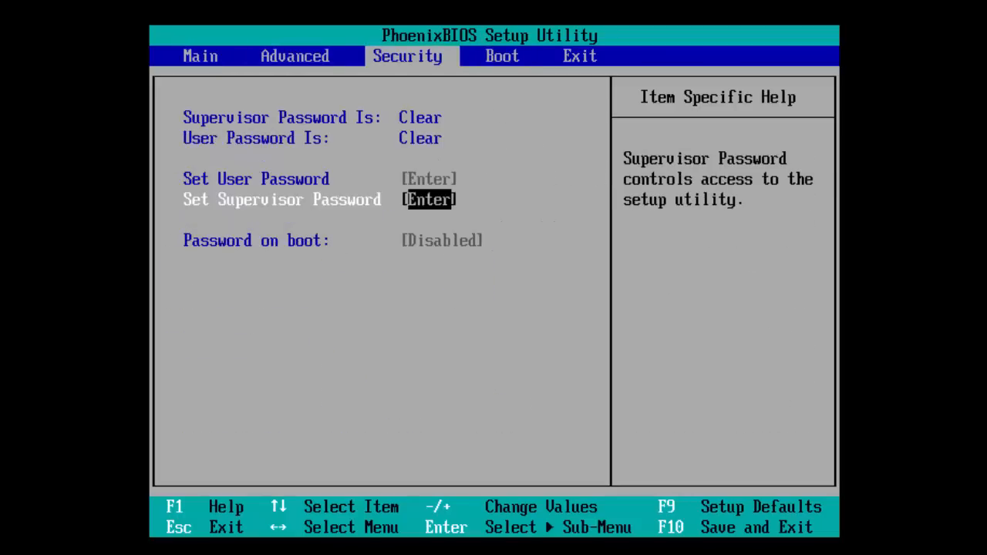
key(Left)
key(Left)
key(Right)
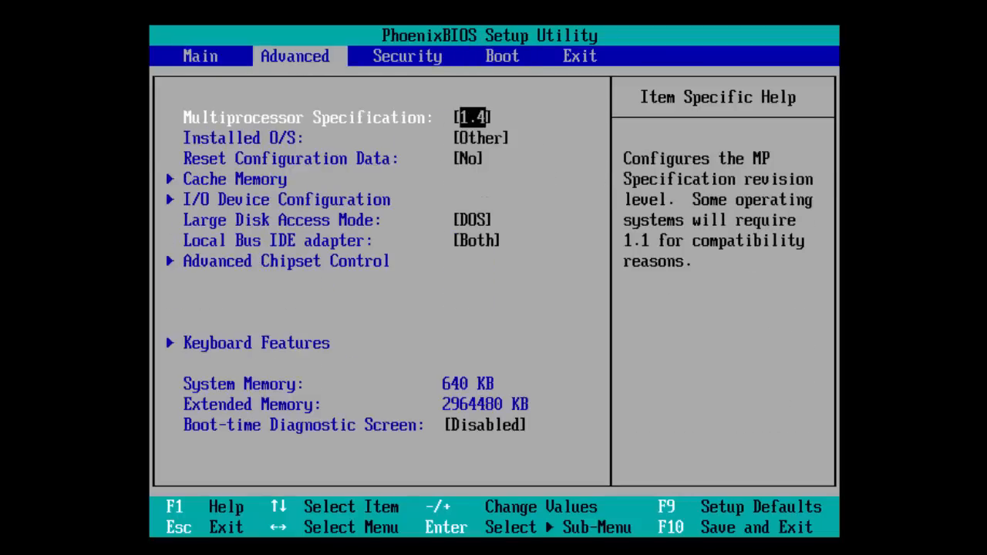
key(Left)
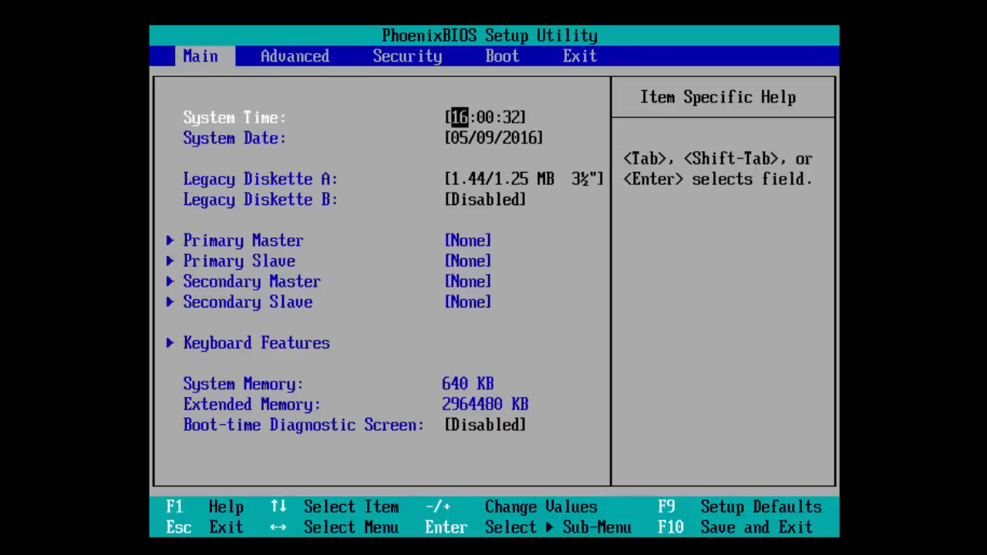
Step: Go to the BIOS boot device order and select the CD-ROM Drive entry
key(Right)
key(Right)
key(Right)
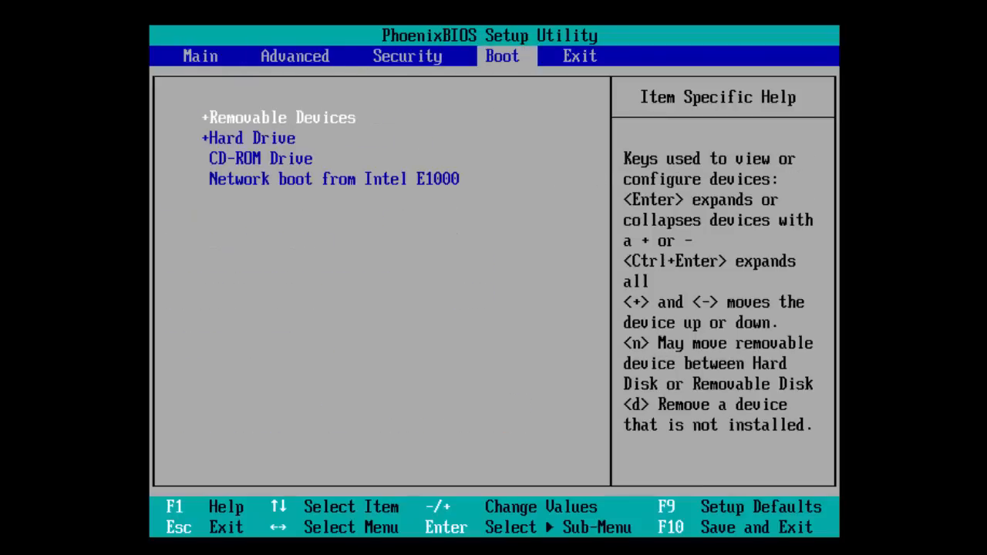
key(Down)
key(Down)
key(Down)
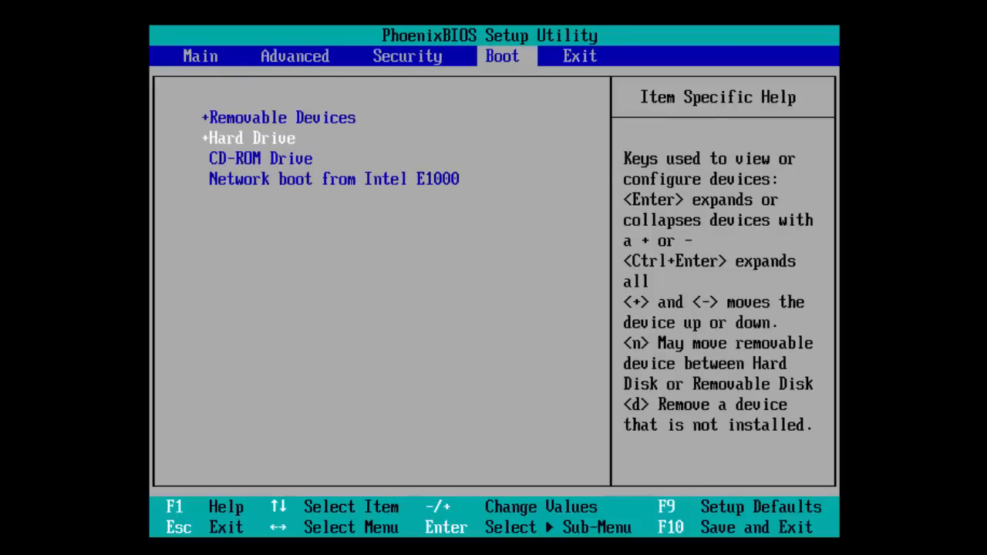
key(Up)
key(Up)
key(Up)
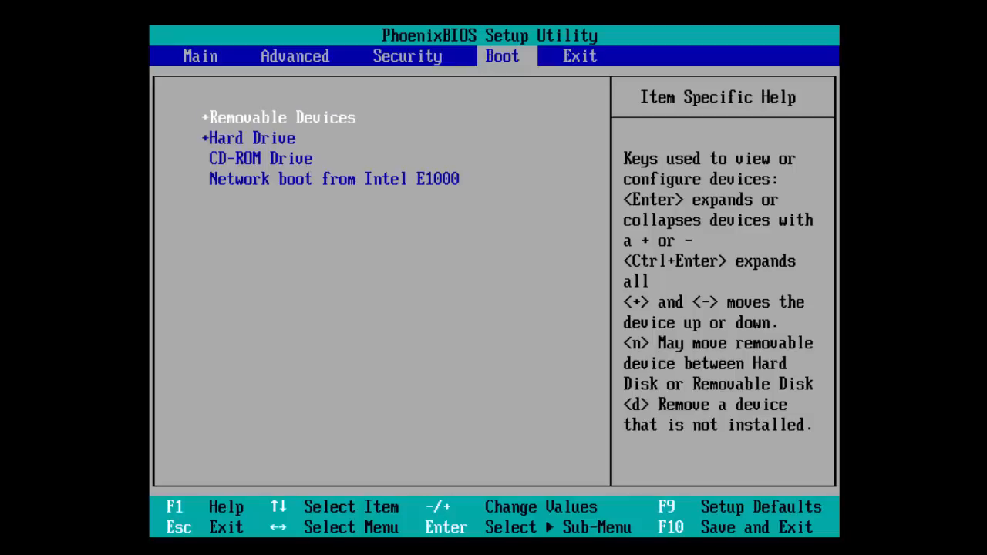
key(Down)
key(Down)
key(Down)
key(Up)
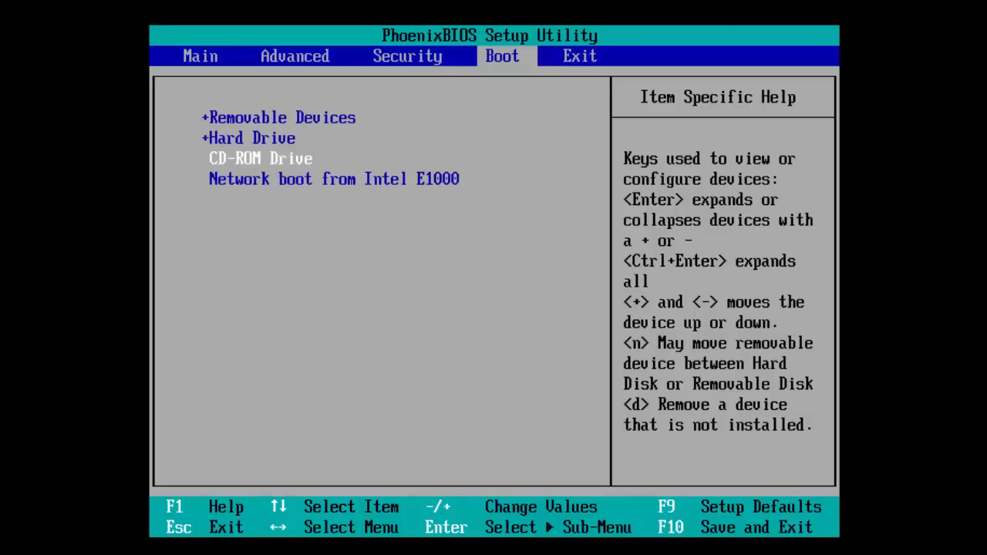
key(Up)
key(Up)
key(Up)
key(Up)
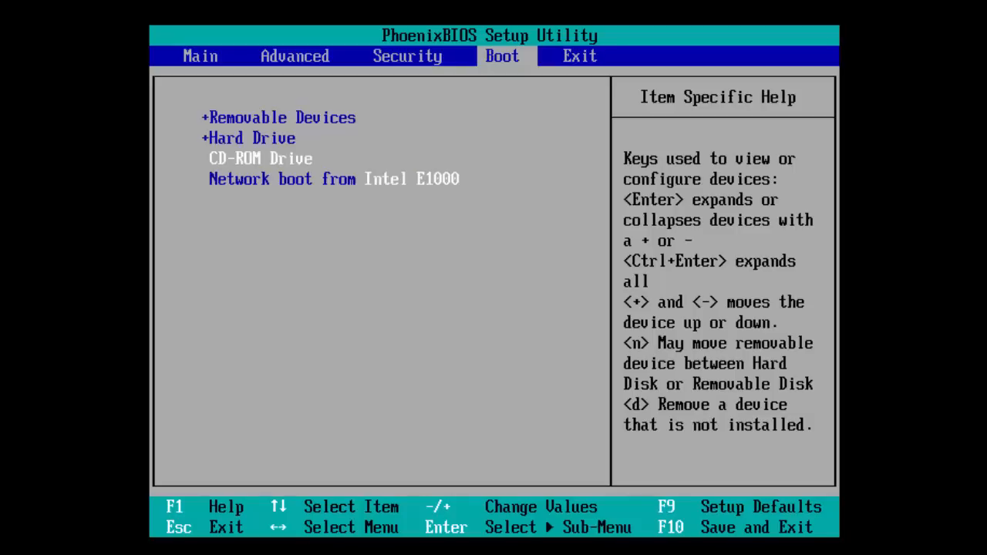
key(Up)
key(Up)
key(Up)
key(Up)
key(Up)
key(Up)
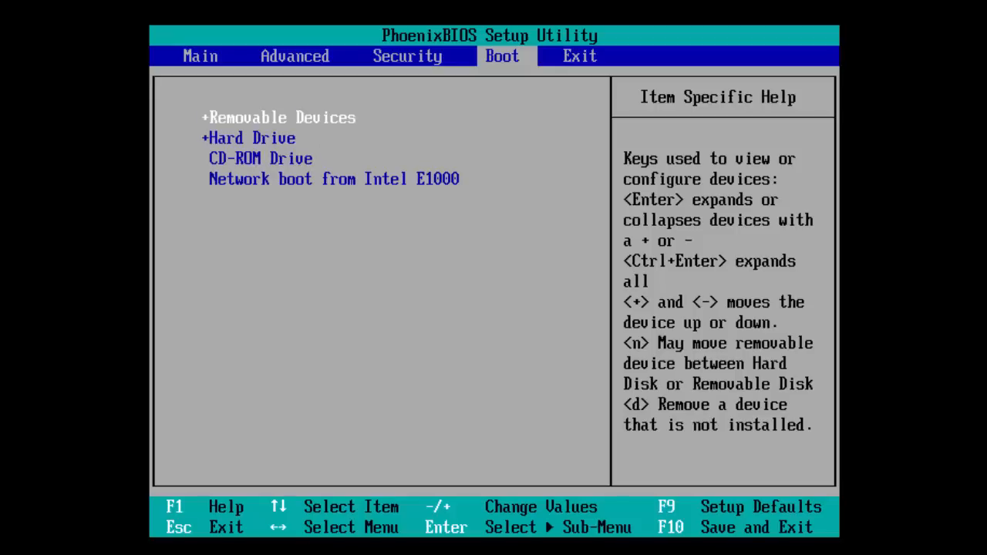
key(Up)
key(Up)
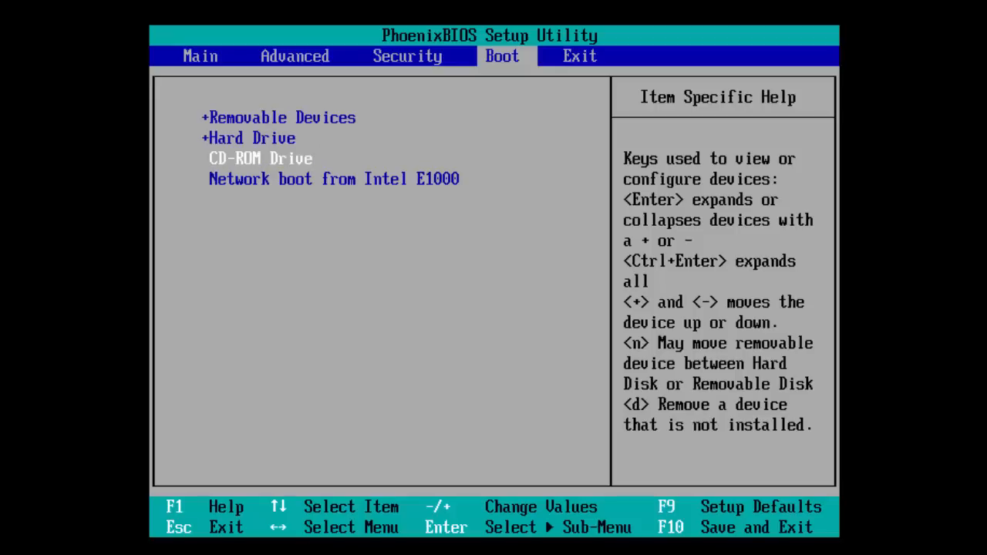
Step: Move the CD-ROM Drive to first place in the boot order, then return it below the Hard Drive
key(plus)
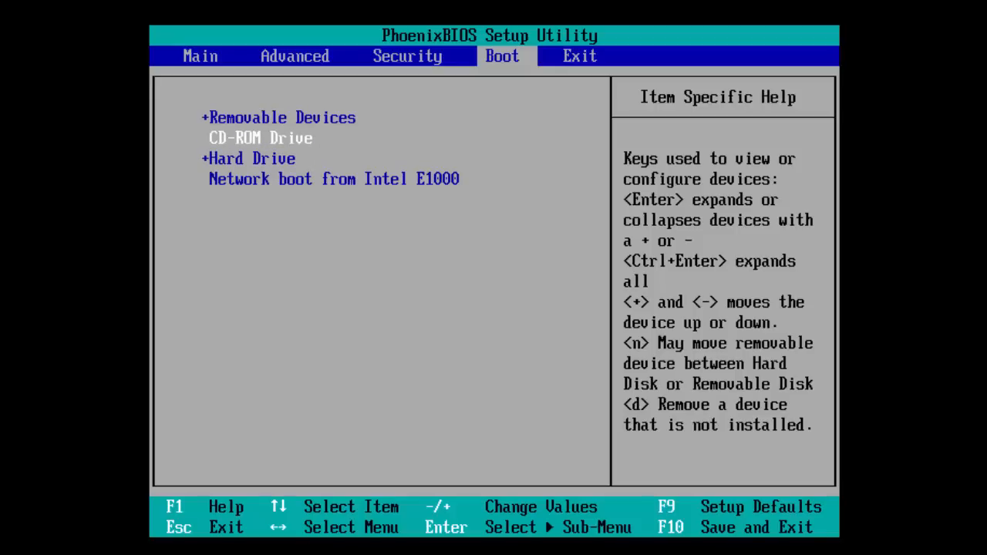
key(plus)
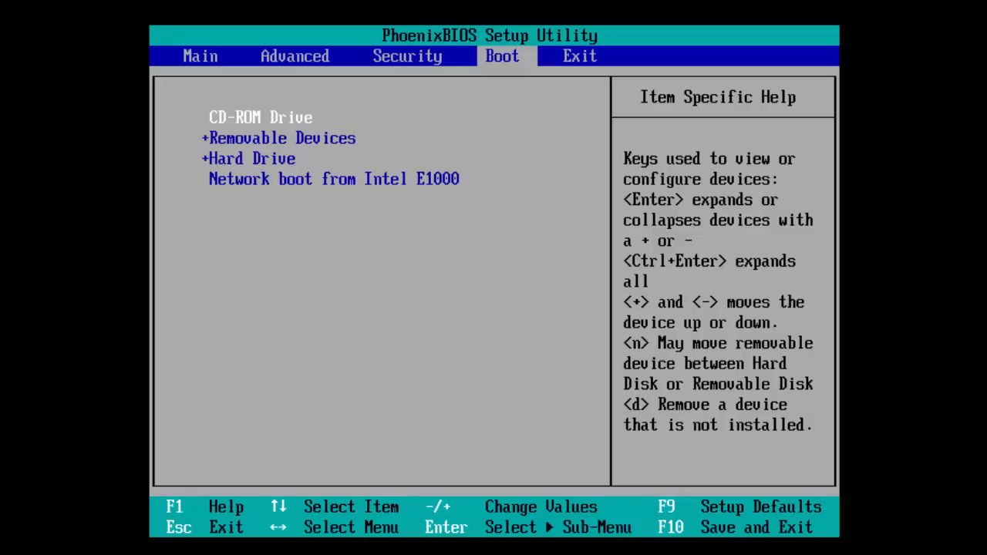
key(minus)
key(minus)
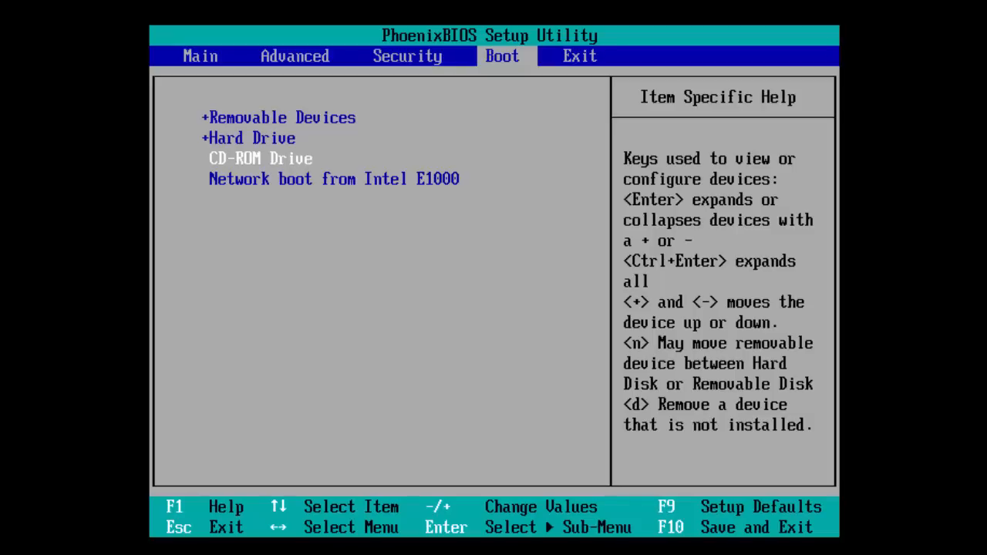
key(Up)
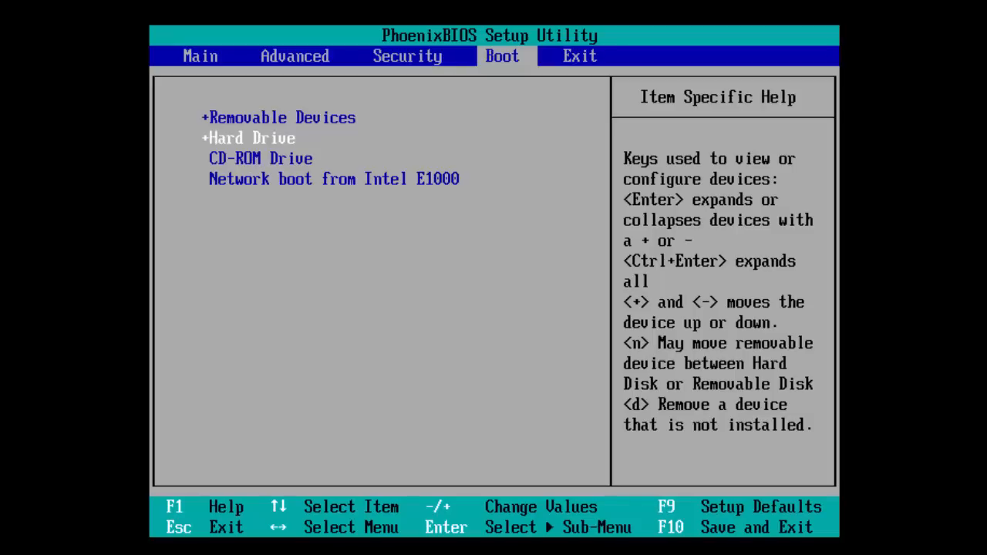
key(Down)
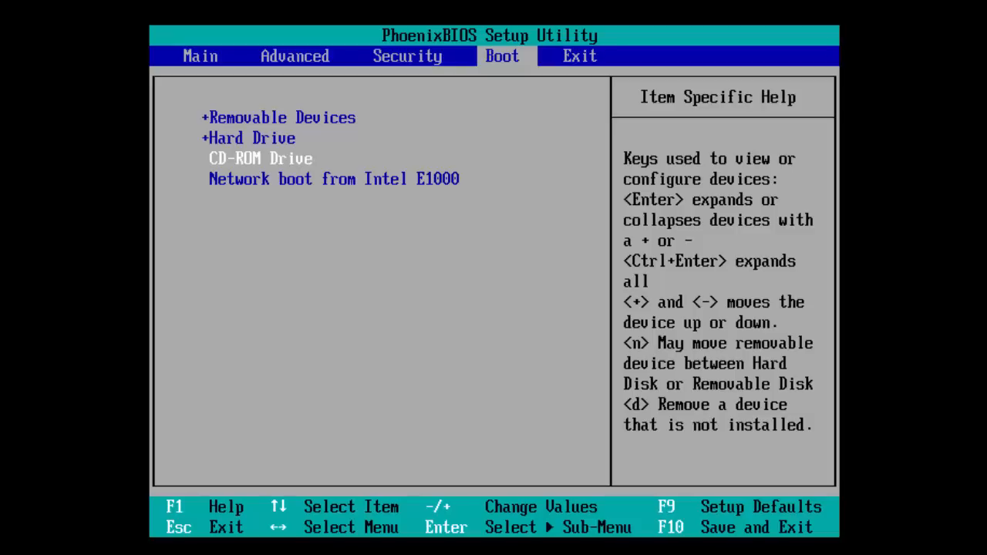
key(Up)
key(Up)
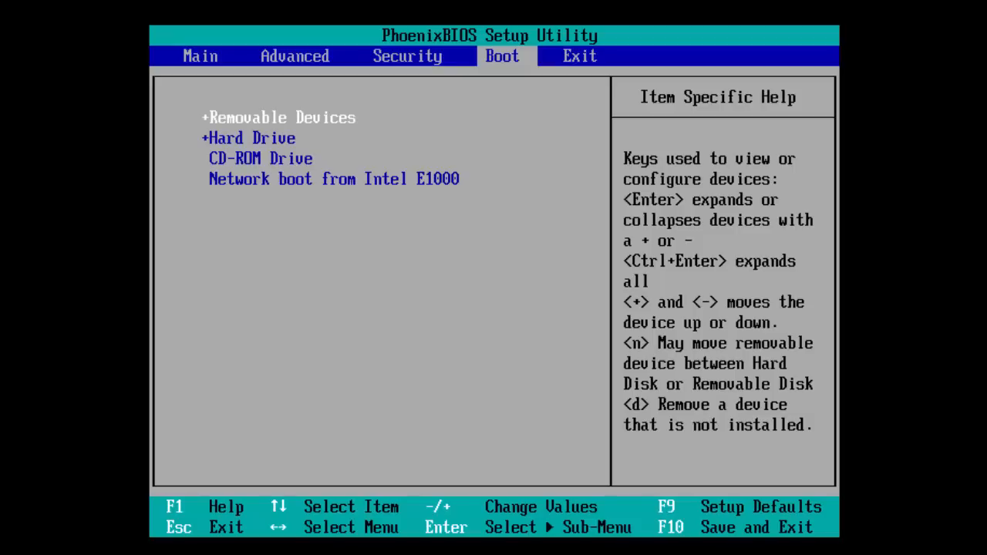
key(Down)
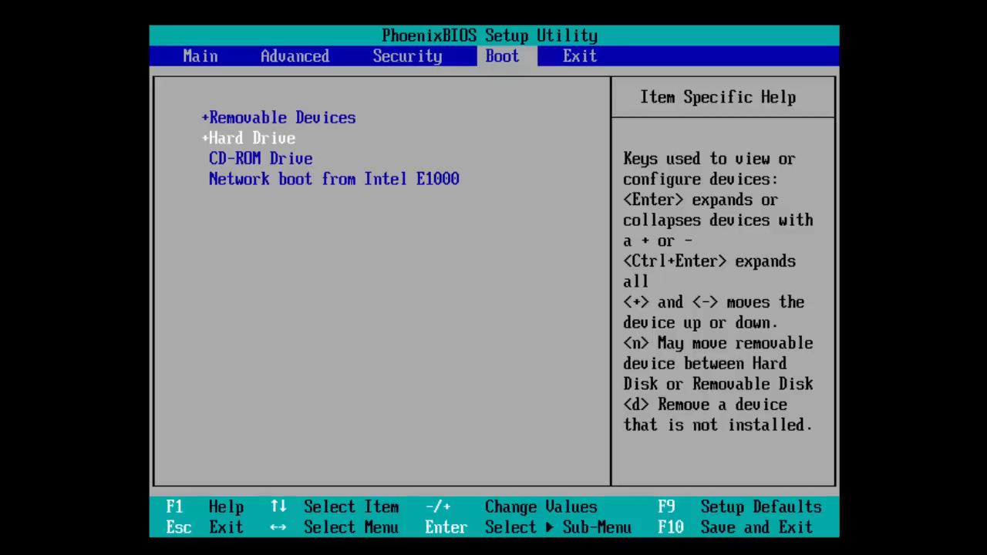
key(Down)
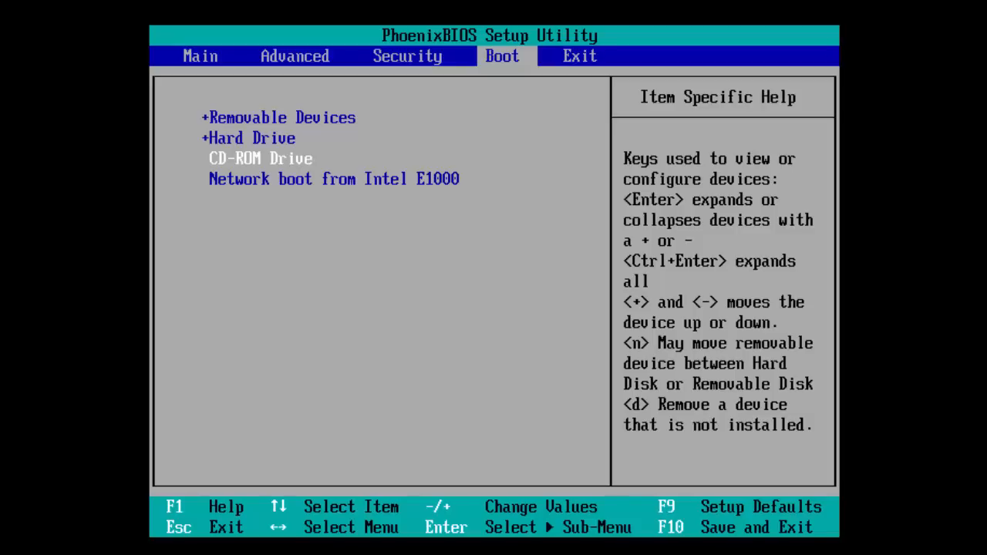
key(Up)
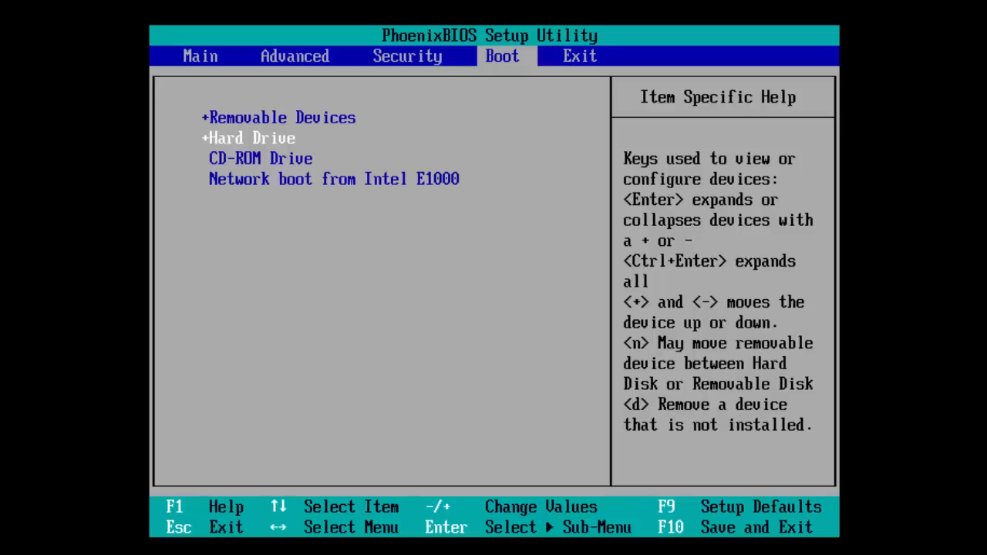
key(Up)
key(Down)
key(Down)
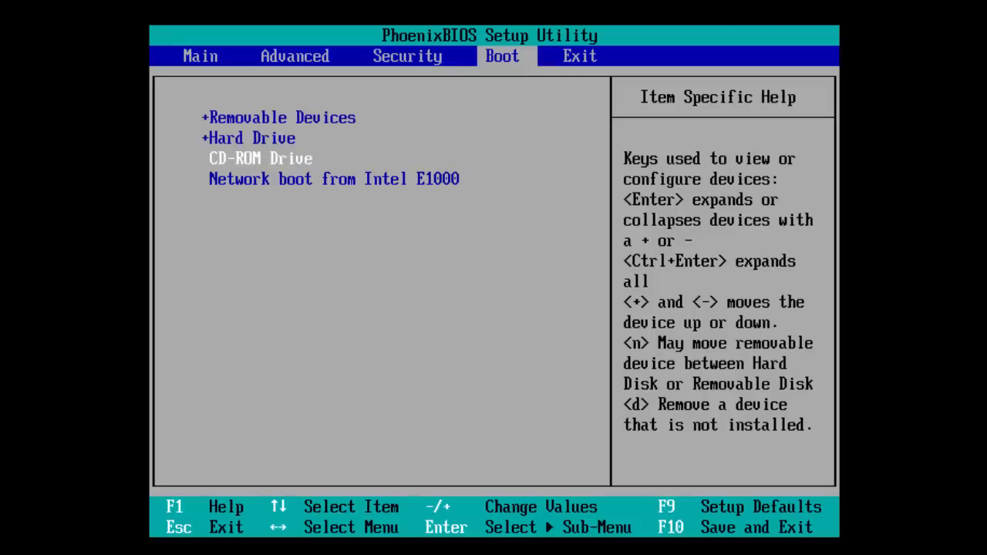
key(Up)
key(Down)
key(Up)
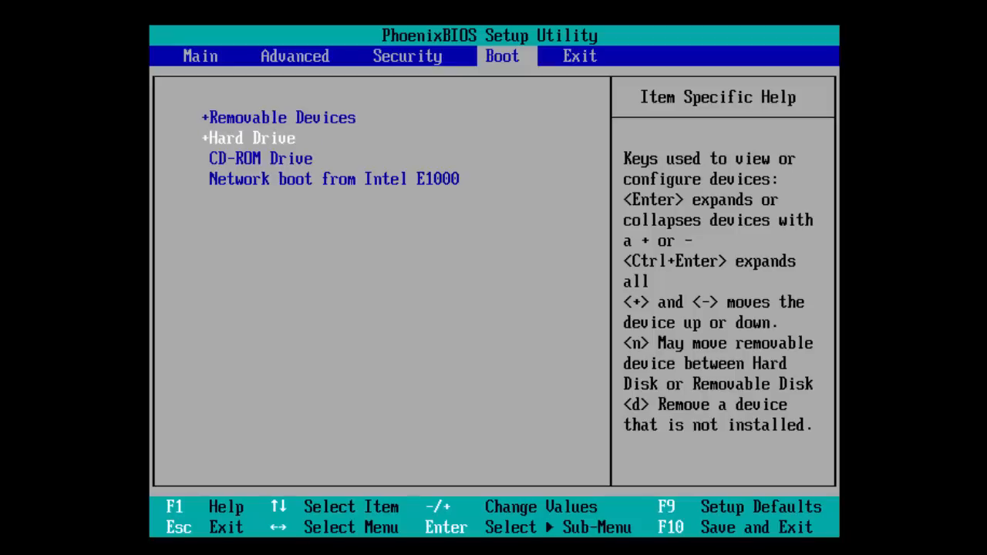
key(Down)
key(Up)
key(Up)
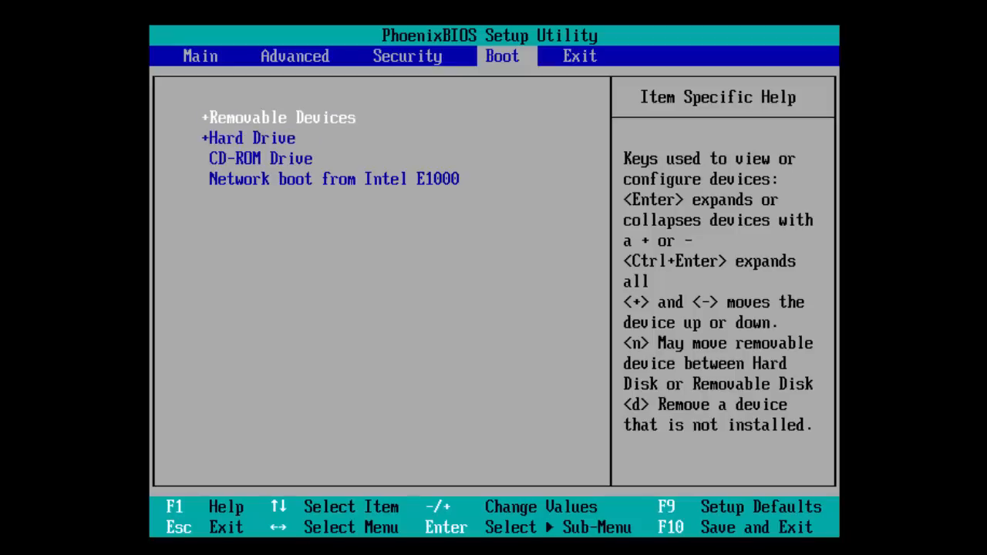
key(Down)
key(Down)
key(Up)
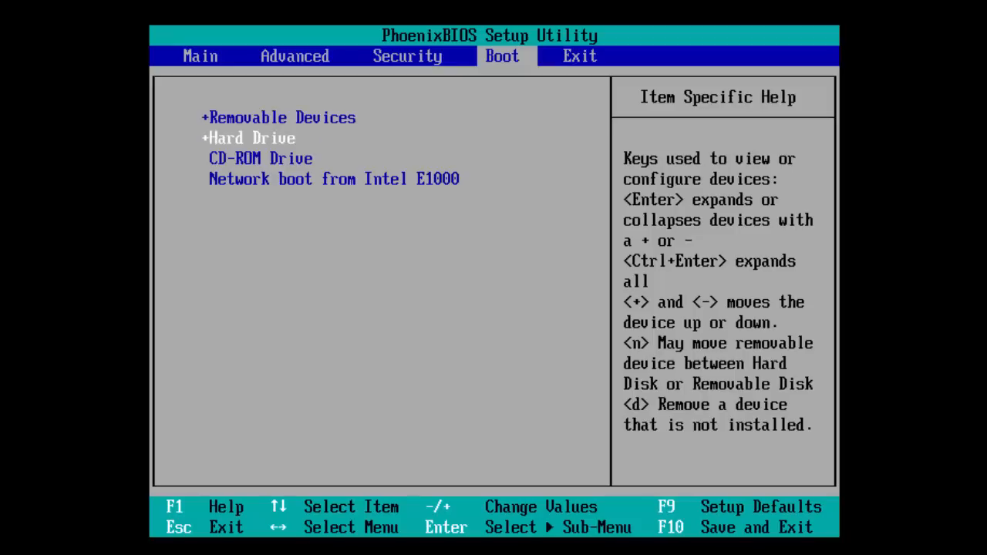
Step: Move the CD-ROM Drive up two places so it is the first device in the boot order
key(Down)
key(plus)
key(plus)
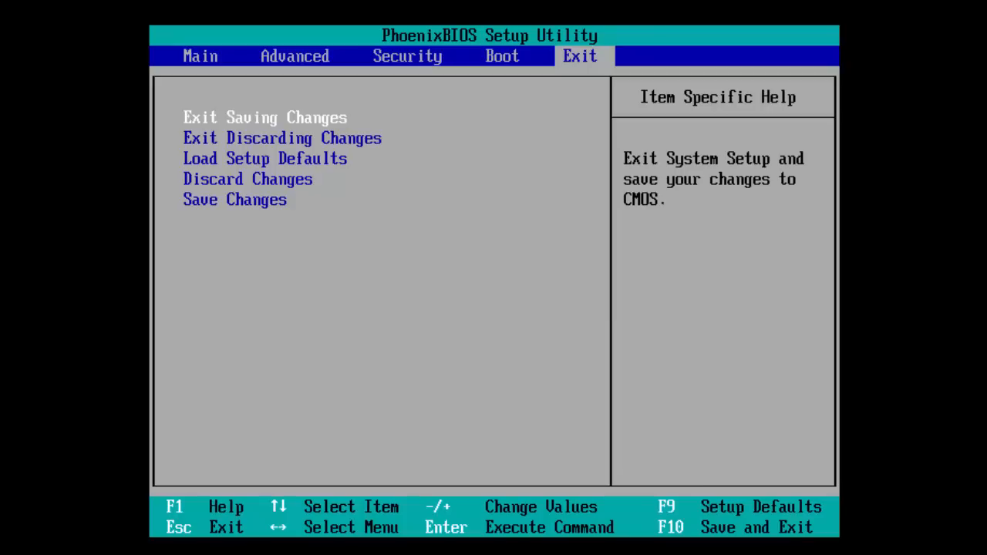
Step: Save the BIOS changes and exit the setup utility so the machine restarts
key(Return)
key(Return)
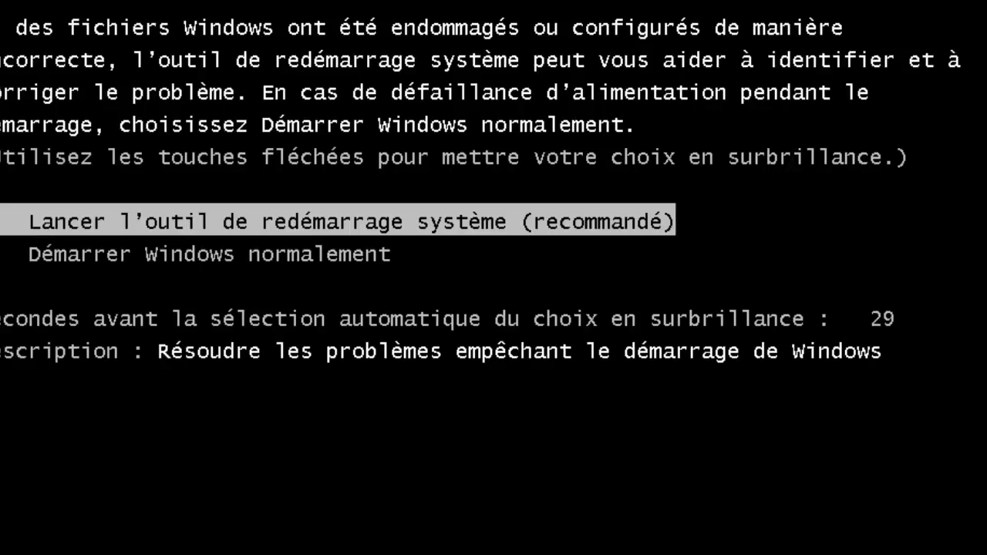
key(Down)
key(Up)
key(Down)
key(Up)
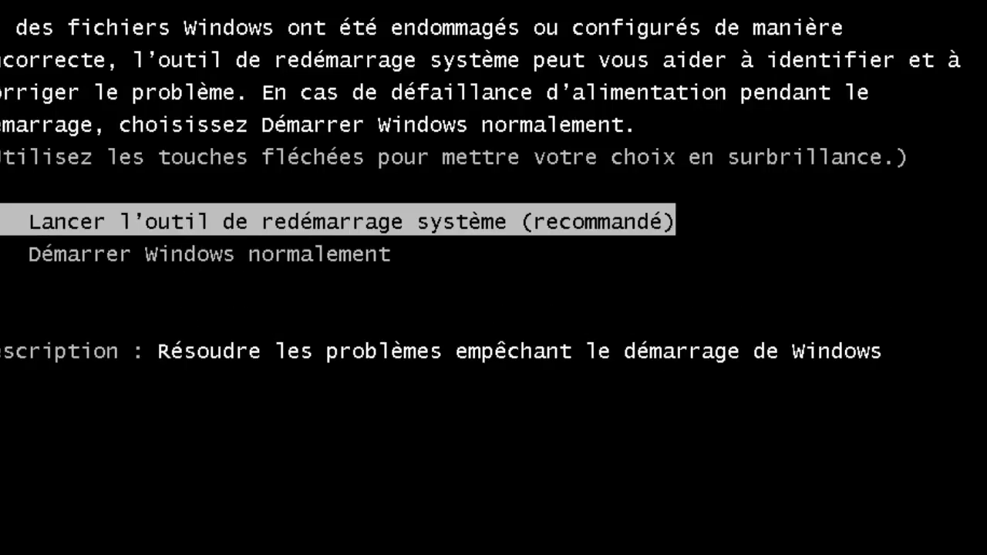
key(Down)
key(Up)
key(Down)
key(Up)
key(Down)
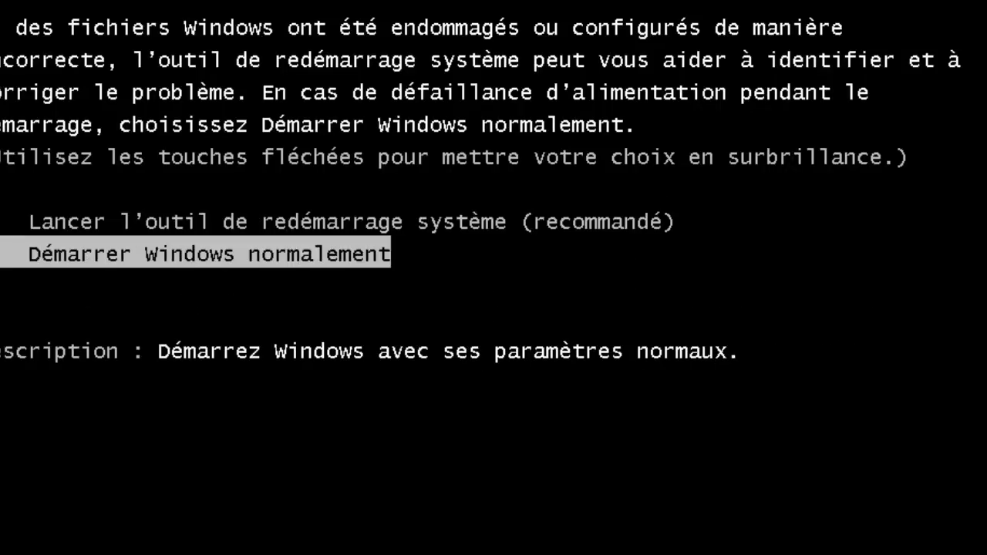
key(Up)
key(Down)
key(Up)
key(Down)
key(Up)
key(Down)
key(Up)
key(Down)
key(Up)
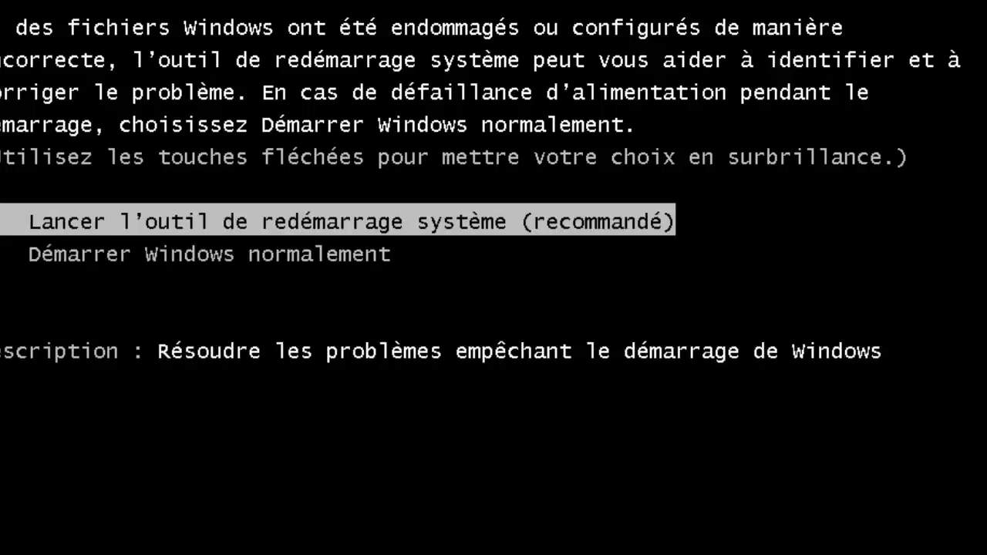
key(Down)
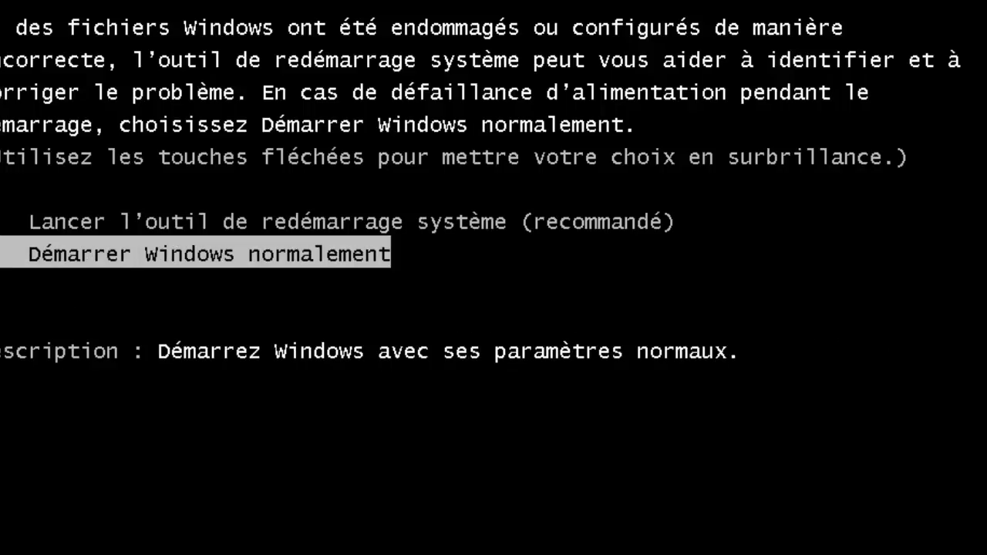
key(Up)
key(Down)
key(Up)
key(Down)
key(Up)
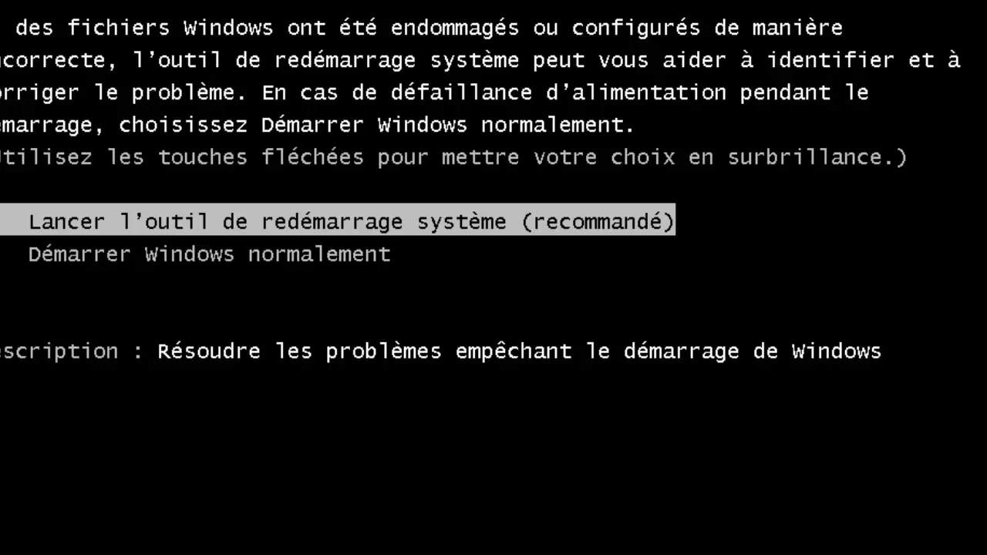
Step: Set the Ubuntu welcome screen's language to Français and start the trial session without installing
key(Return)
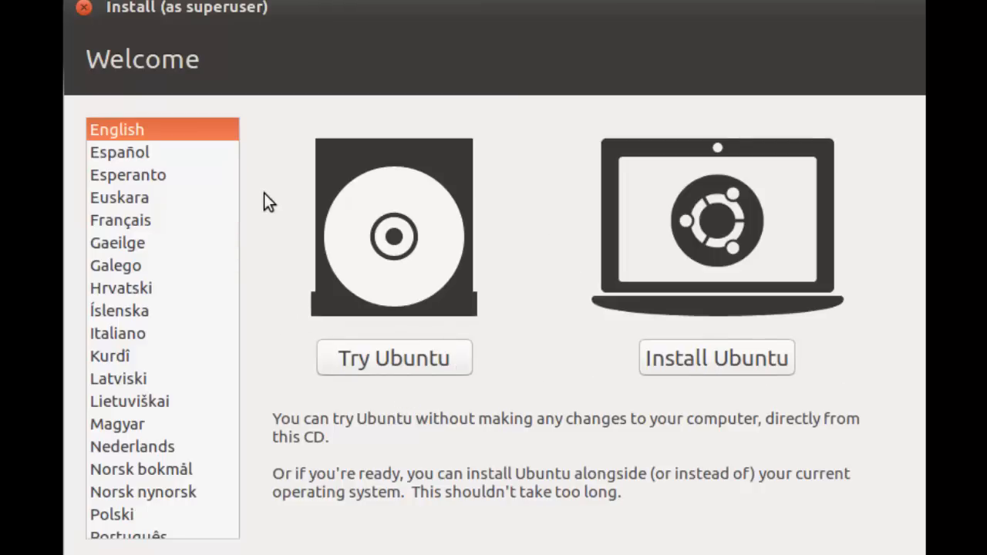
click(136, 222)
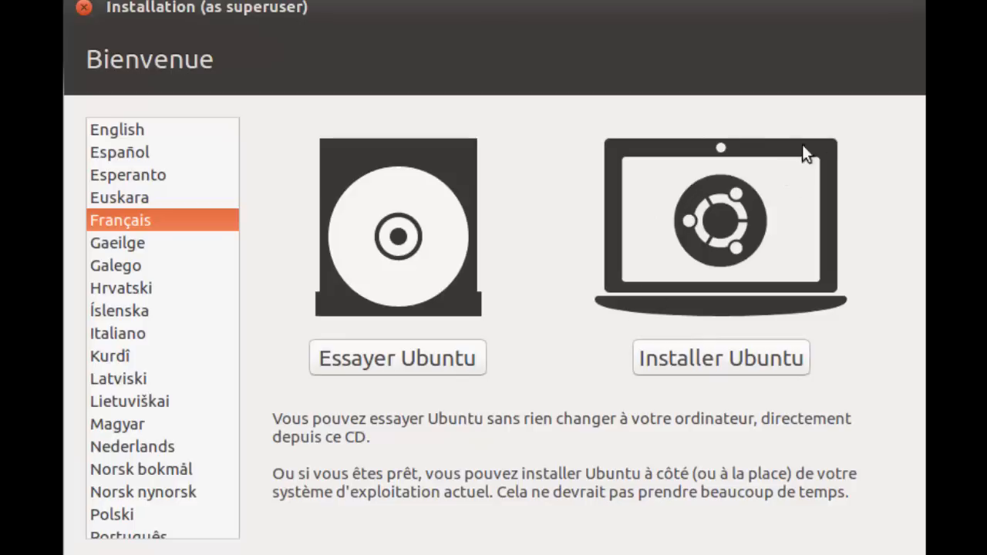
click(414, 354)
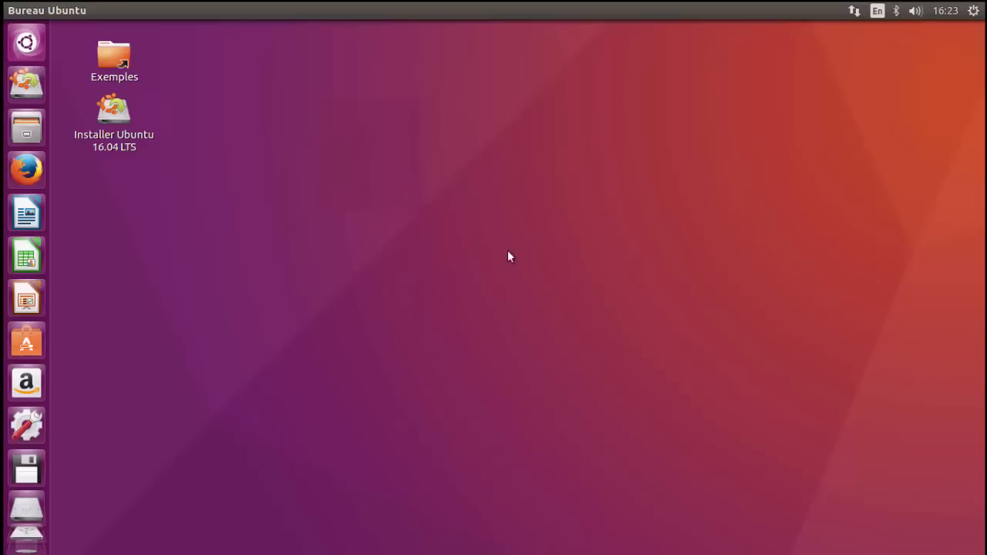
drag(316, 98, 939, 426)
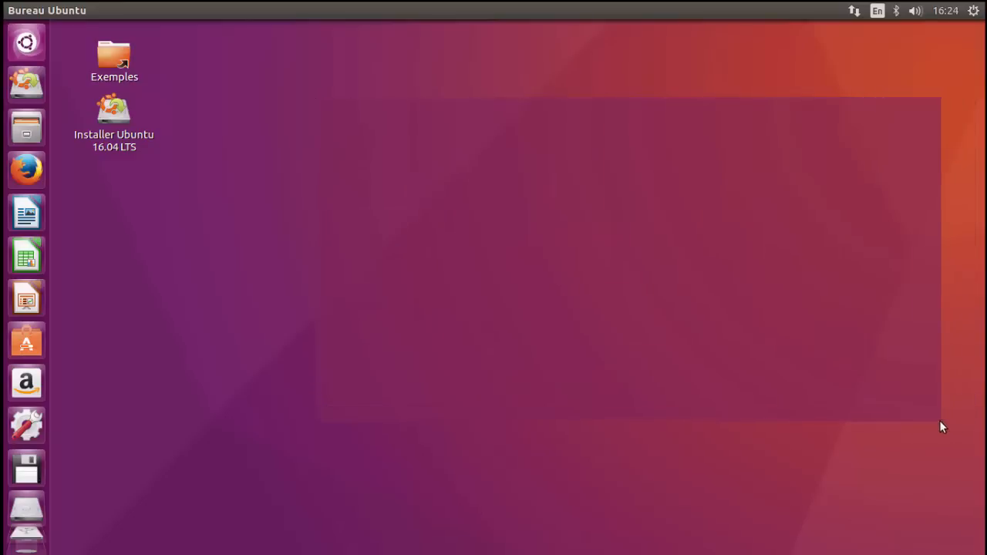
drag(853, 487, 833, 487)
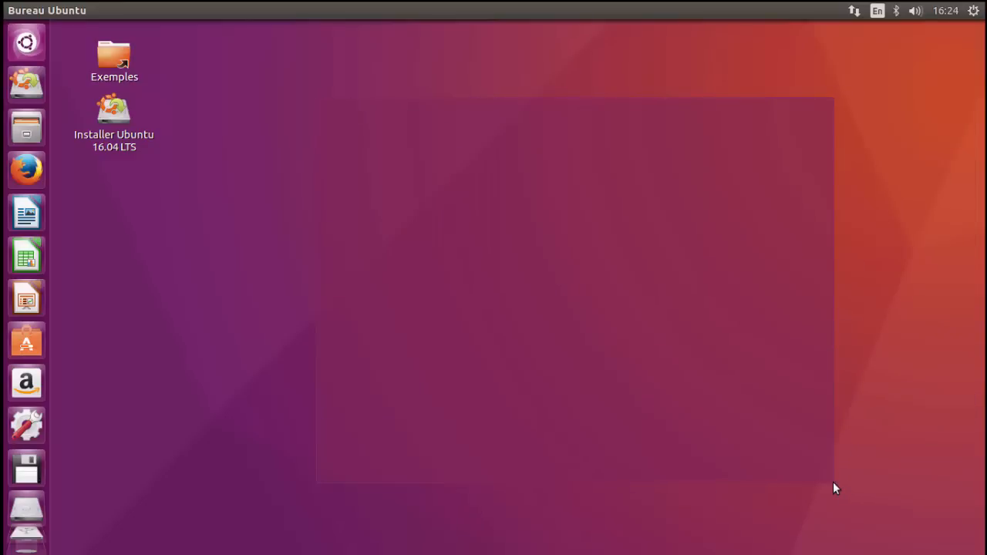
drag(833, 482, 832, 482)
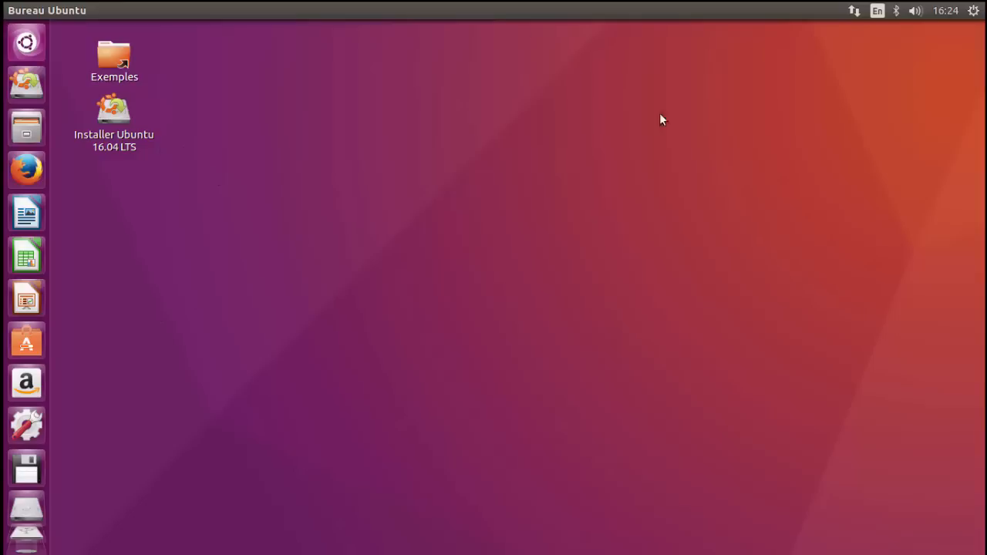
drag(172, 145, 978, 468)
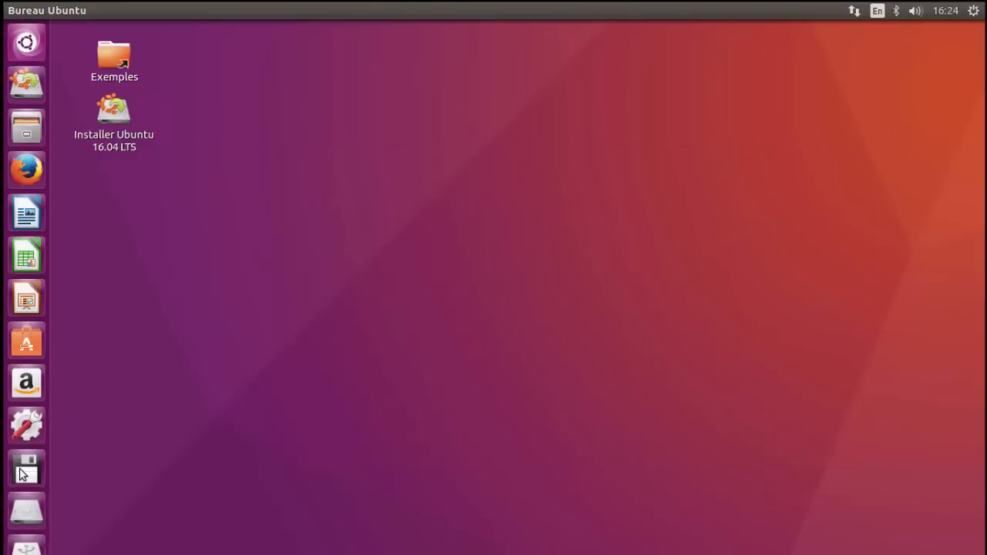
scroll(16, 131, down, 3)
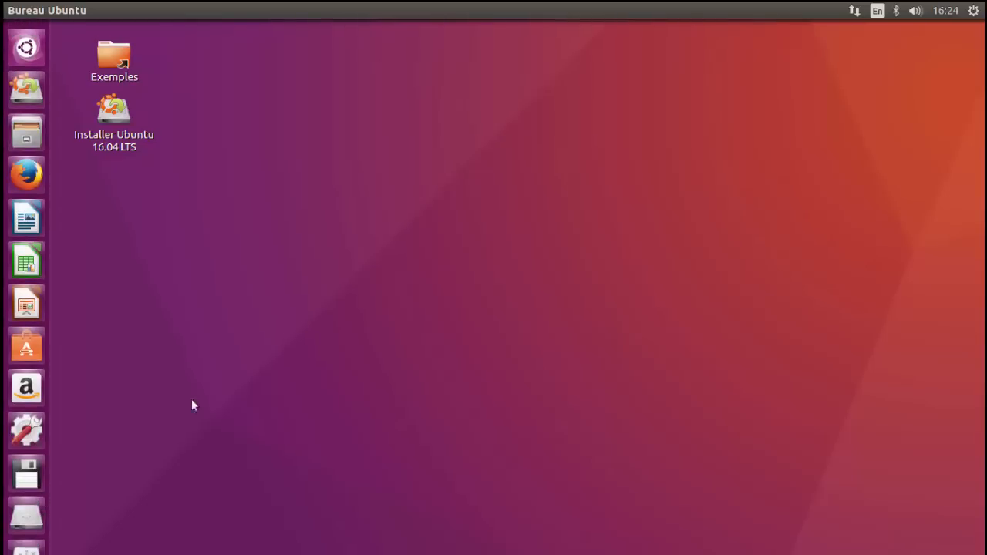
drag(729, 388, 688, 436)
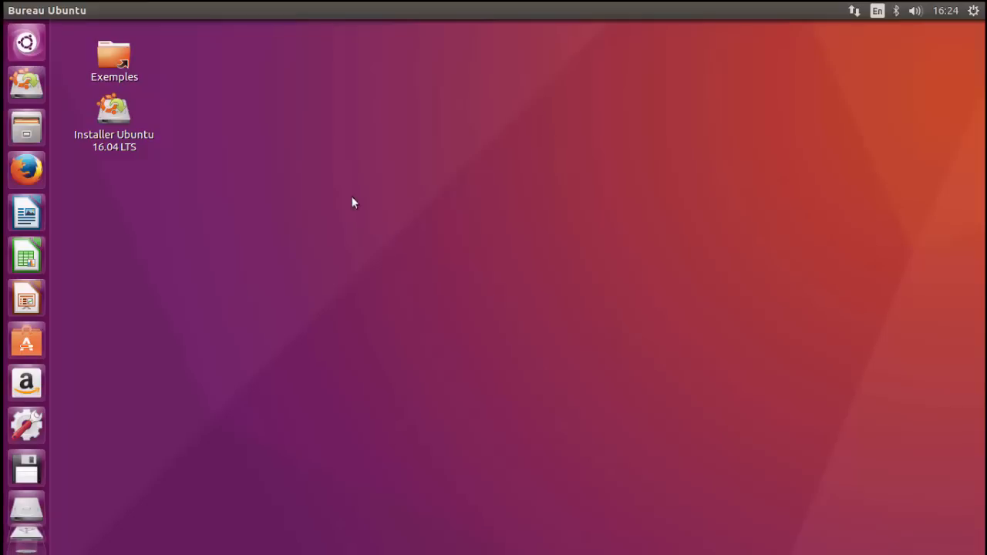
drag(335, 211, 793, 359)
Step: Open the file manager, widen its sidebar, and view the contents of the 32 GB volume and the TRANSCEND drive
click(27, 136)
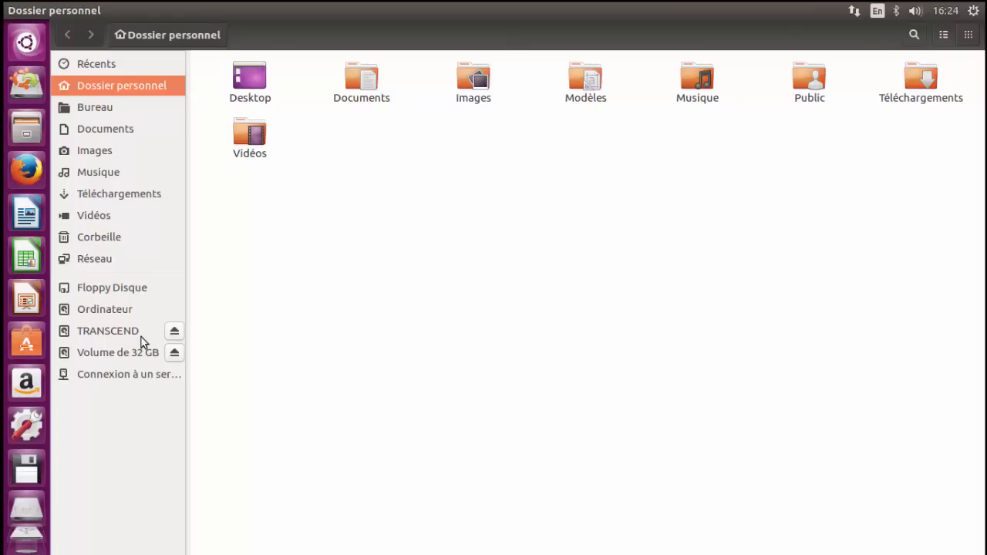
drag(189, 301, 234, 304)
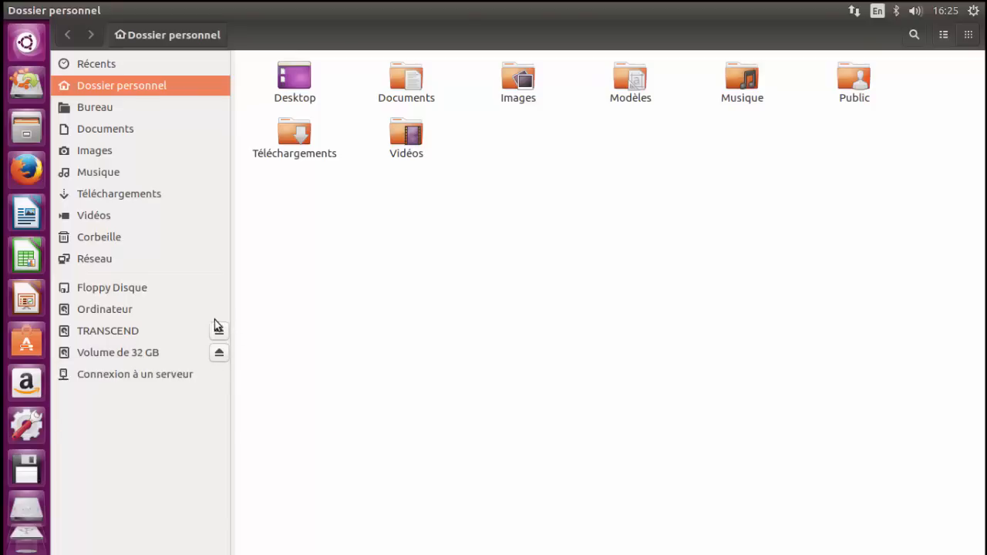
click(121, 352)
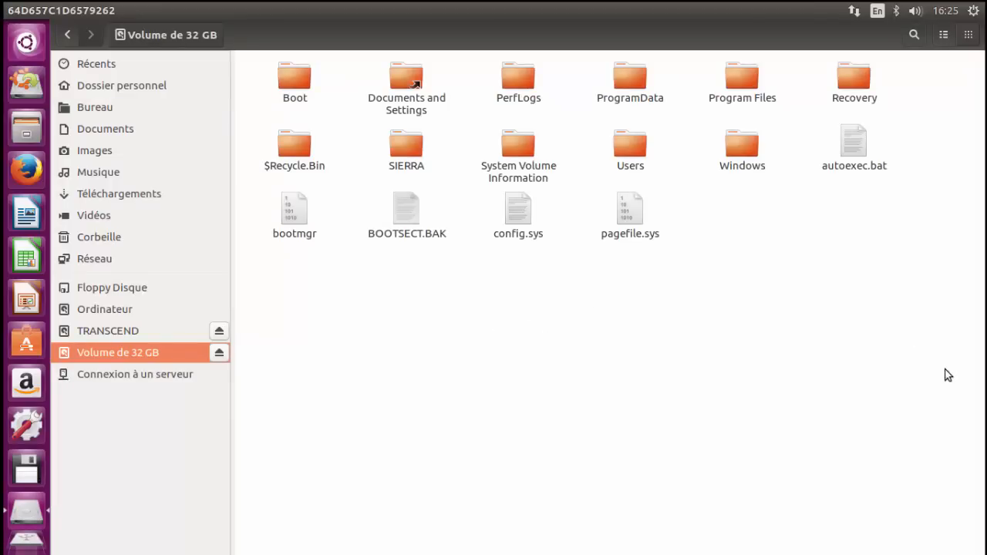
drag(976, 424, 512, 287)
click(121, 336)
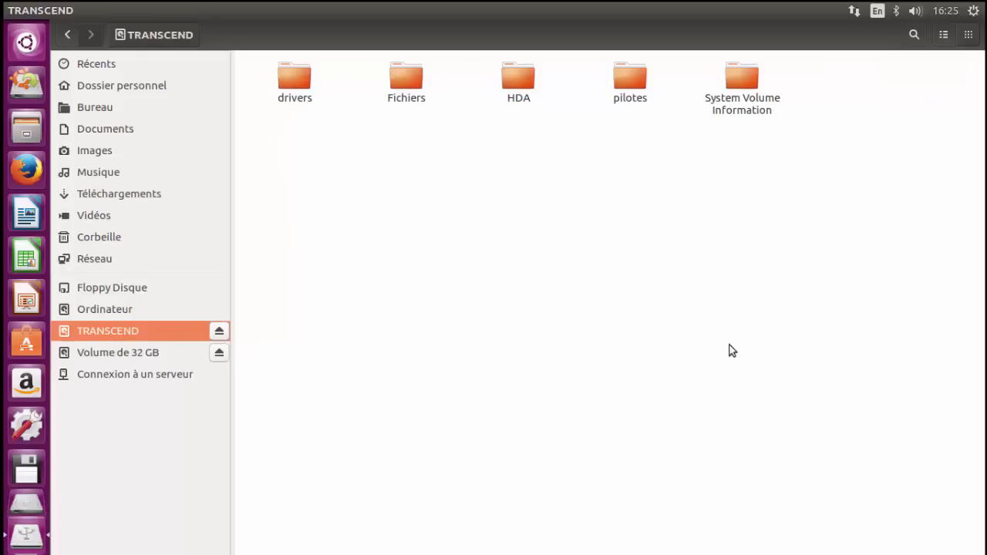
Step: Return to the 32 GB volume and open its Users folder
drag(891, 337, 536, 246)
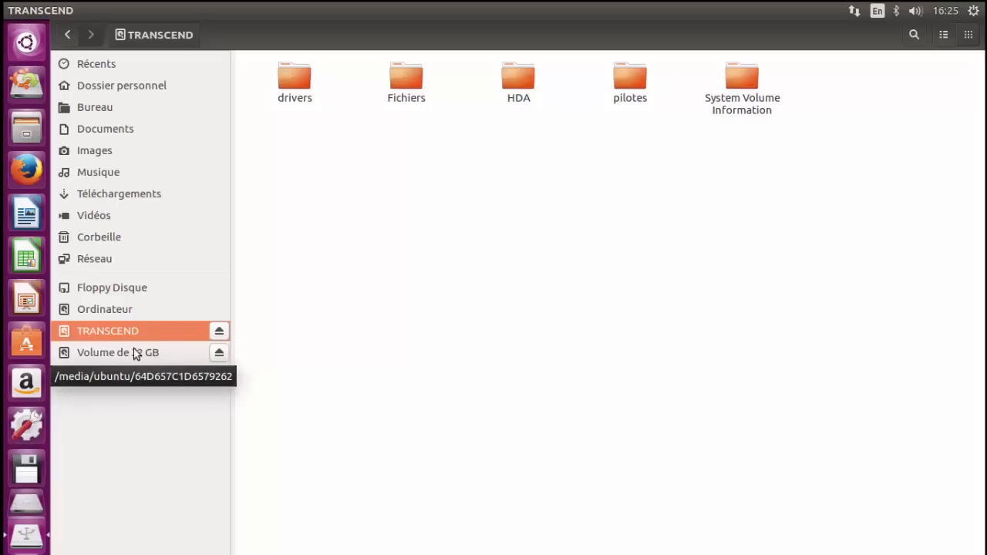
click(108, 352)
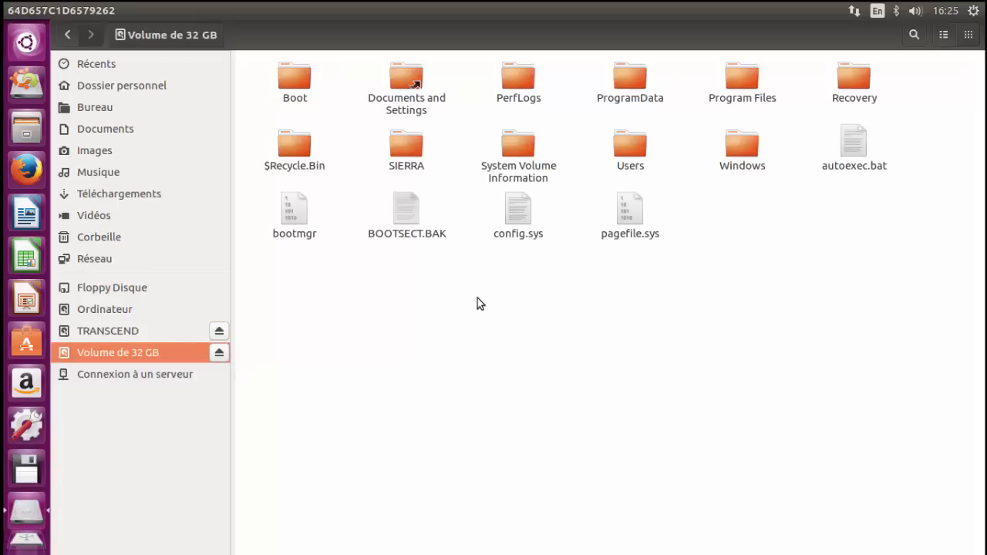
double_click(631, 156)
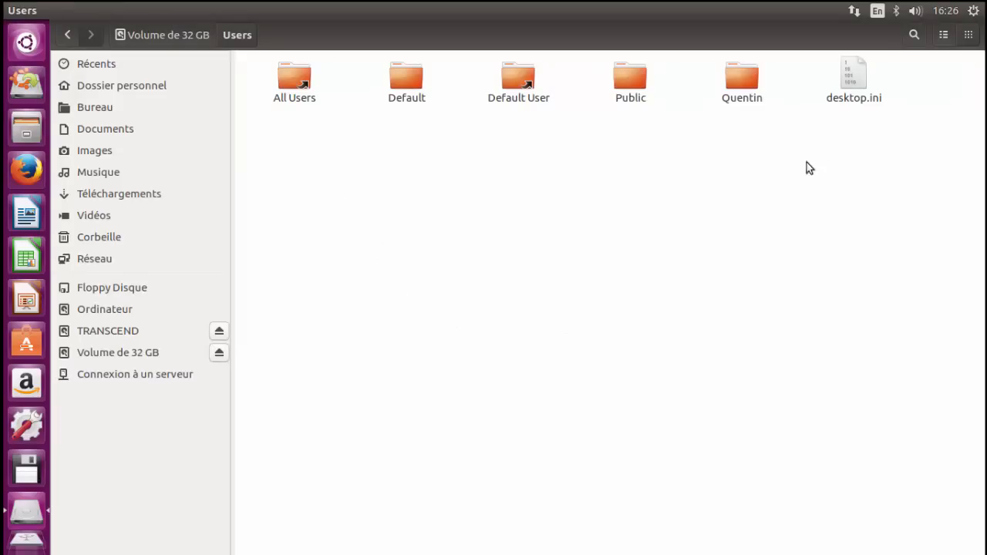
Step: Examine the profile folders and the desktop.ini file inside the Windows Users folder
click(845, 99)
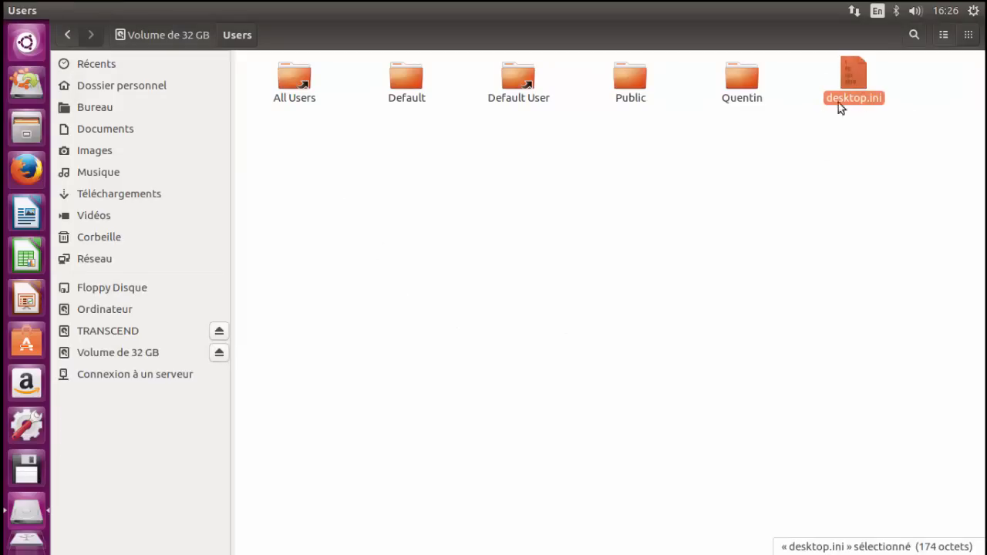
click(821, 152)
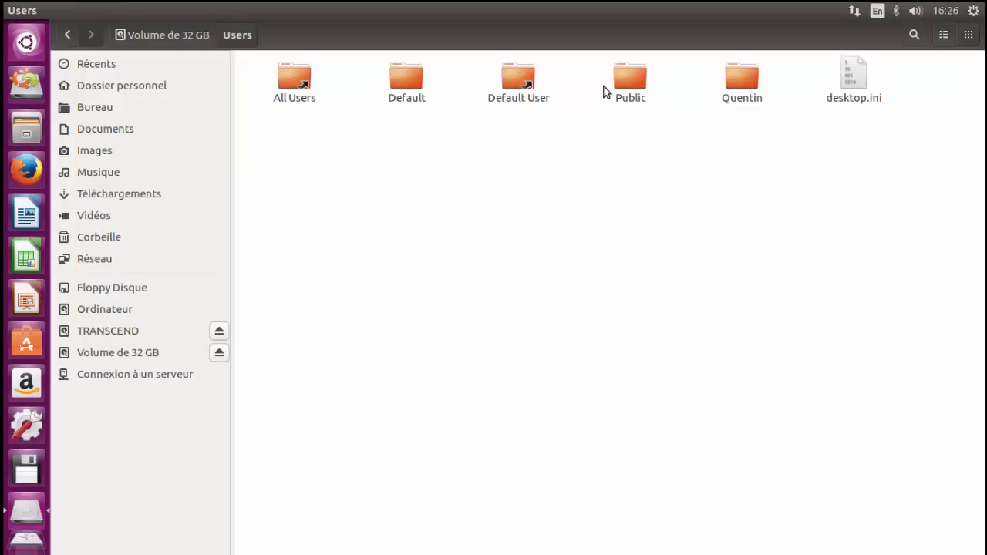
click(632, 77)
click(550, 187)
drag(477, 241, 431, 244)
drag(561, 168, 723, 310)
click(293, 80)
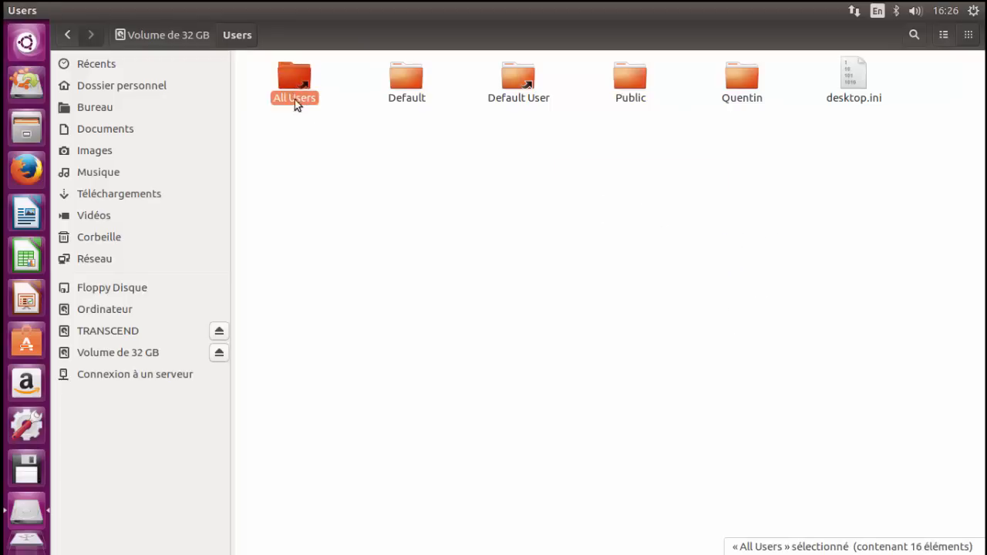
click(415, 80)
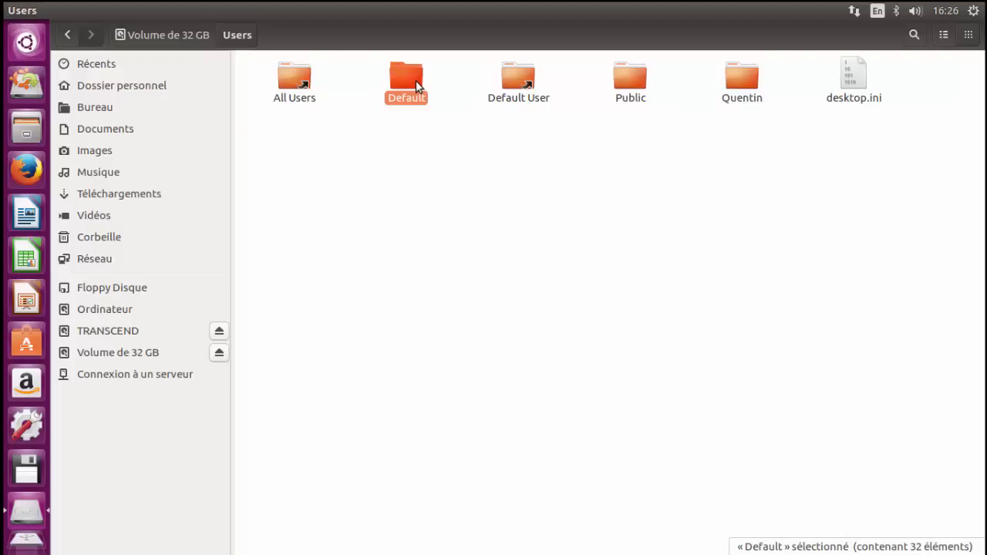
click(509, 72)
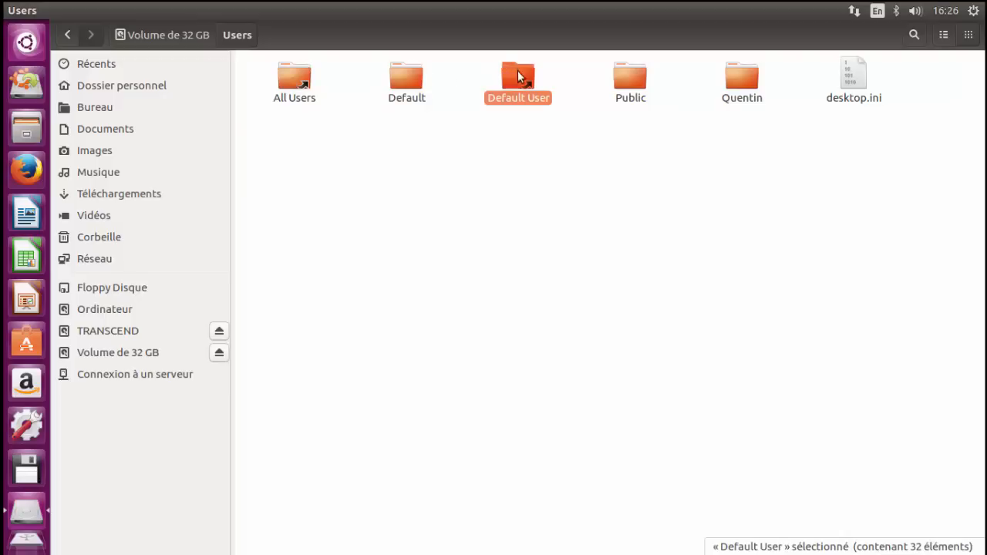
click(608, 82)
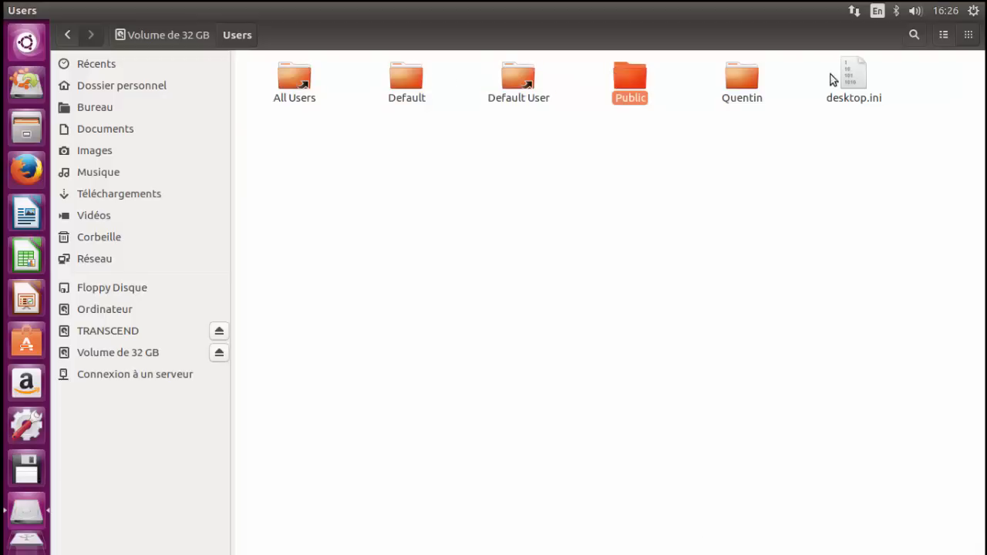
click(847, 84)
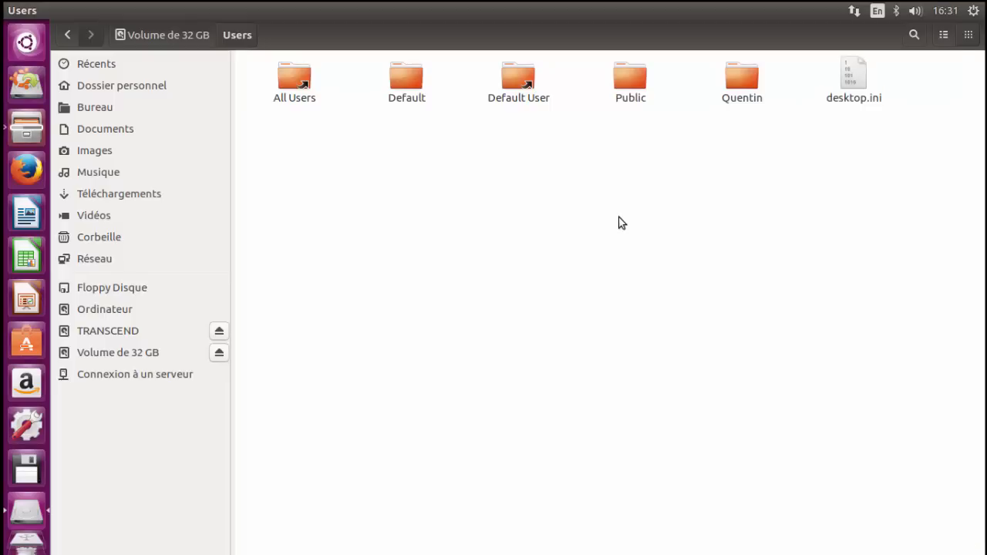
Step: Point out the personal profile folder in Users and dismiss the copy error dialog
click(743, 84)
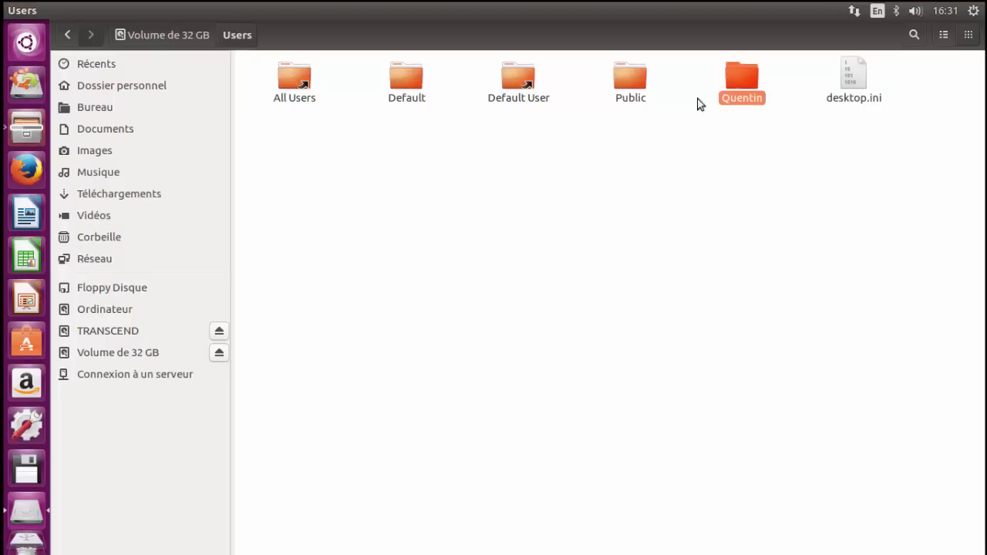
click(698, 98)
drag(788, 273, 335, 156)
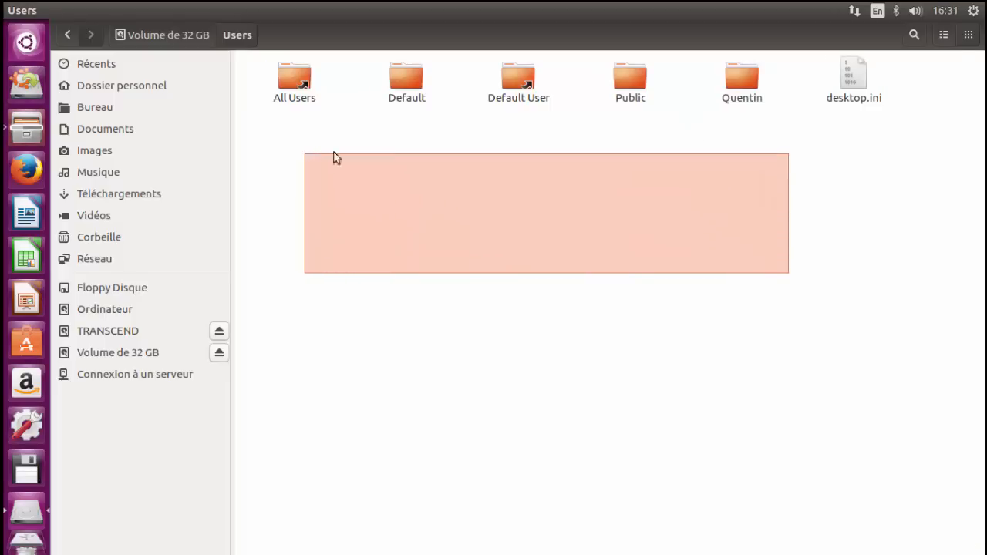
click(747, 76)
click(645, 193)
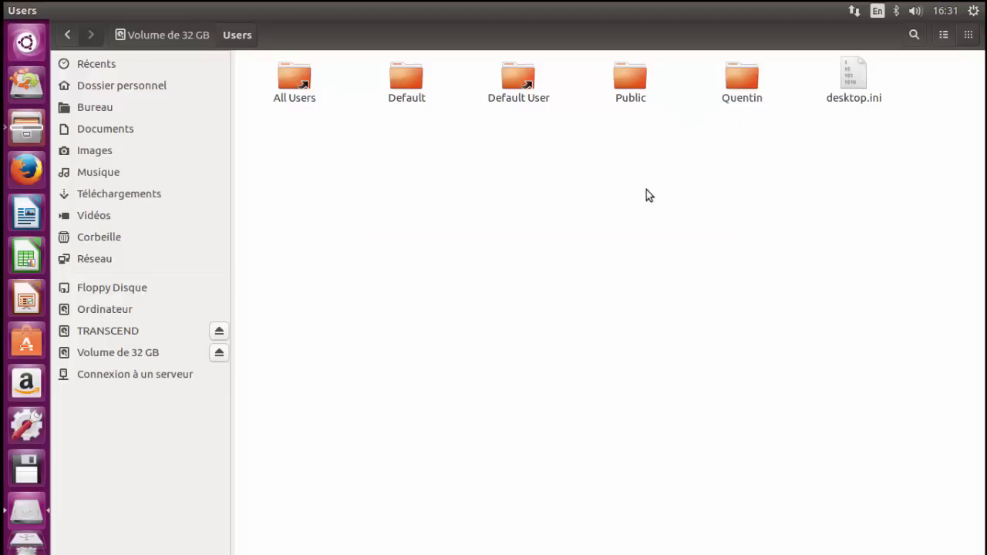
drag(686, 245, 392, 173)
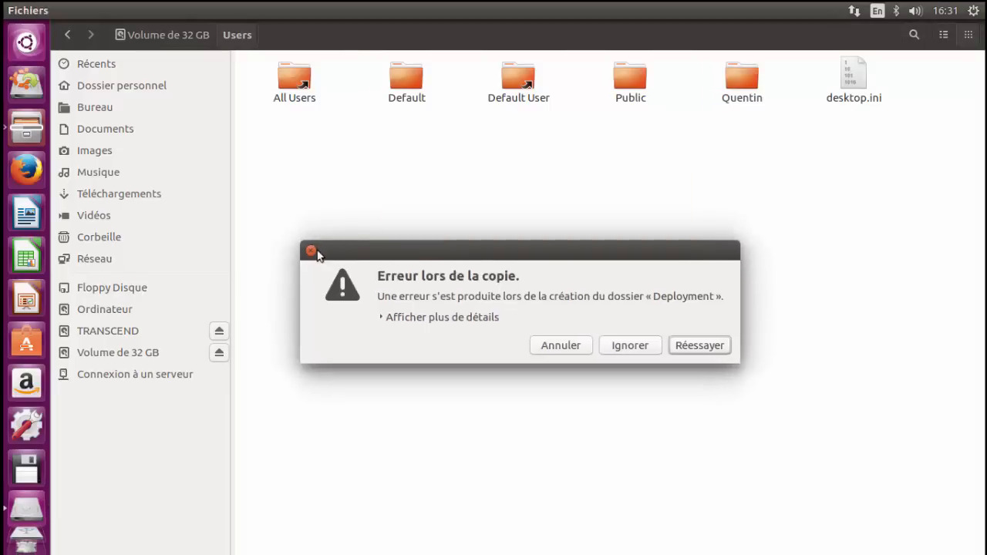
click(312, 249)
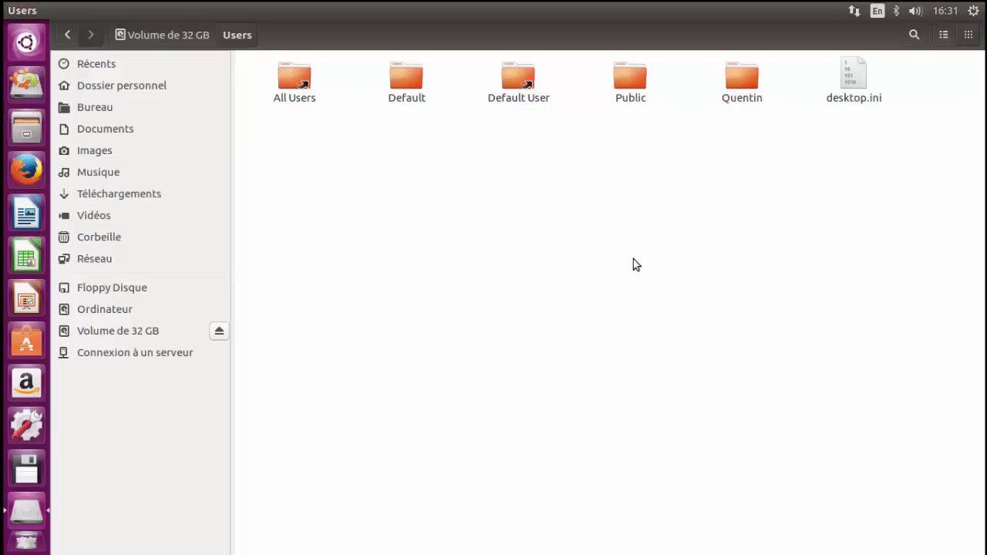
Step: Open the personal profile folder inside Users on the 32 GB volume
click(731, 80)
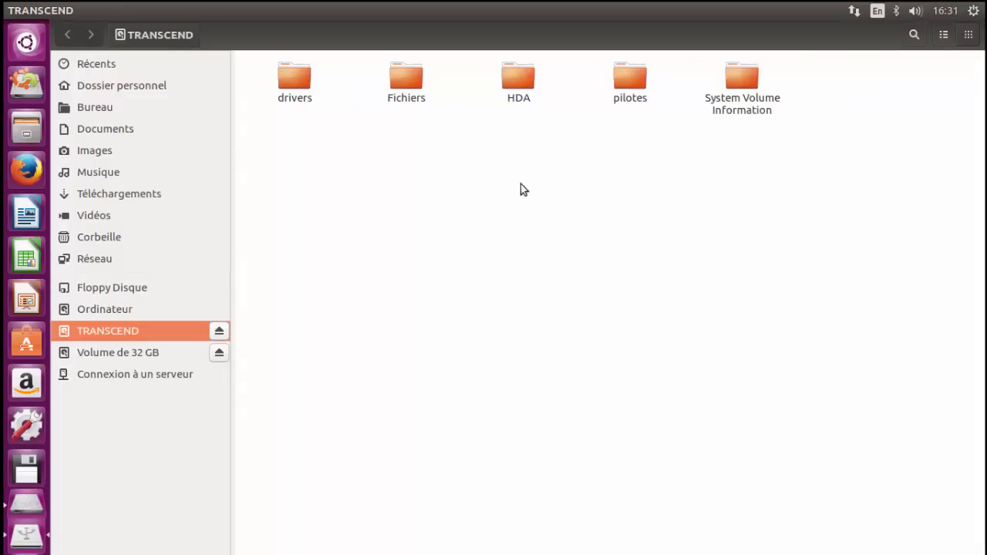
click(124, 345)
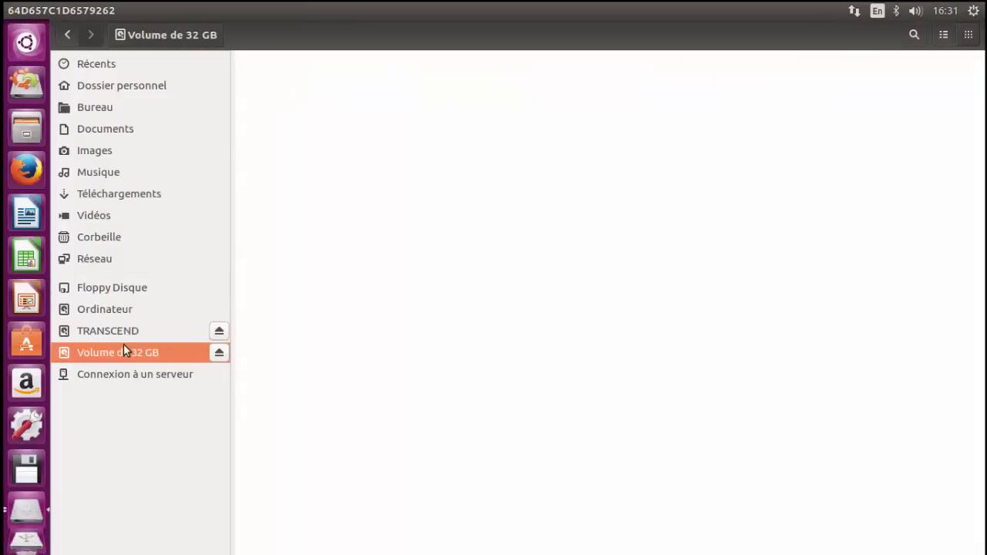
double_click(645, 143)
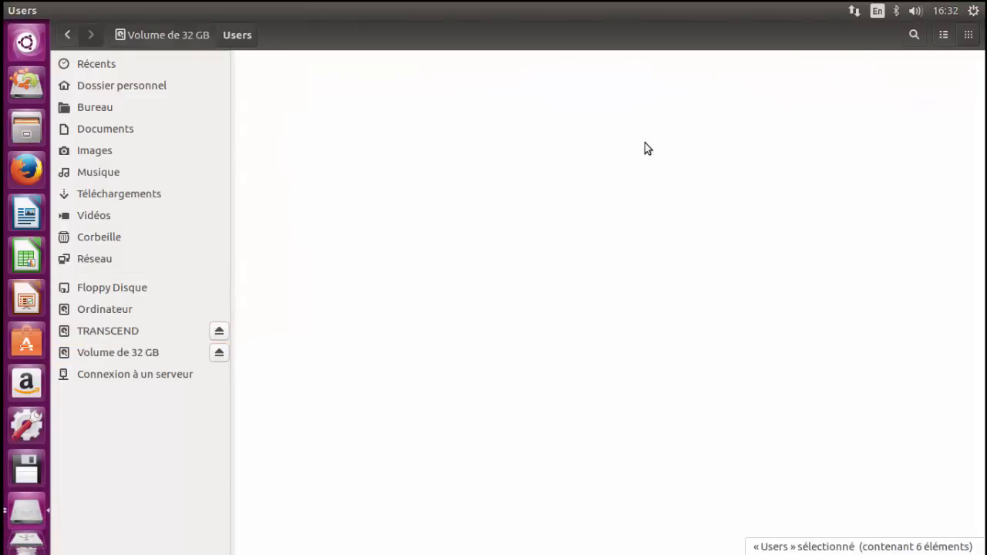
double_click(750, 78)
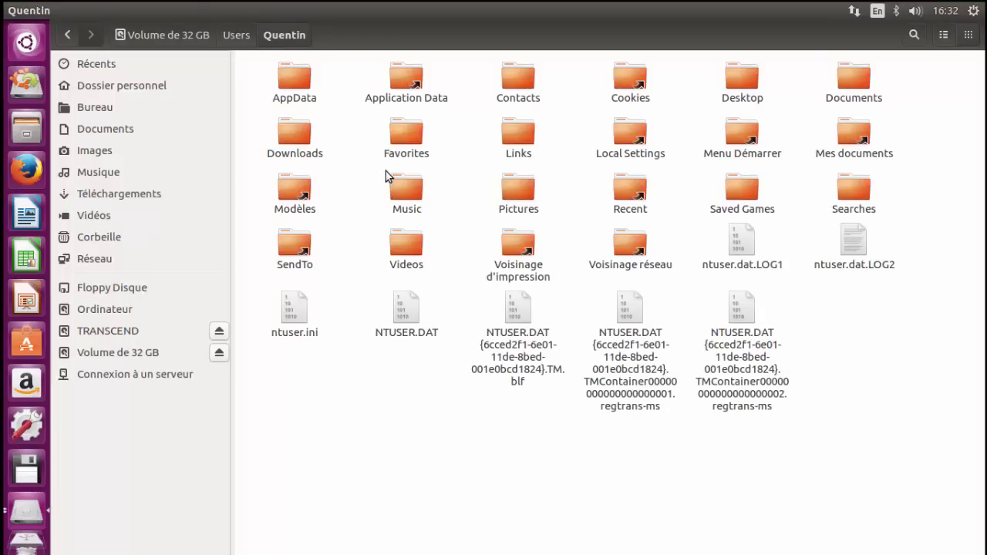
Step: Examine the profile's personal folders, highlighting Documents, Downloads, Pictures, Music and Videos in turn
drag(256, 60, 863, 432)
click(863, 432)
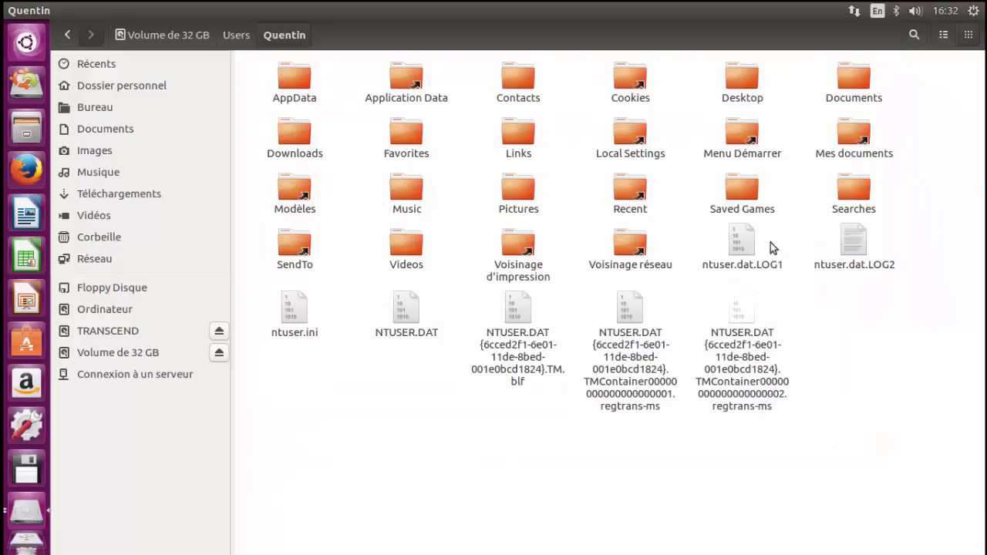
click(854, 87)
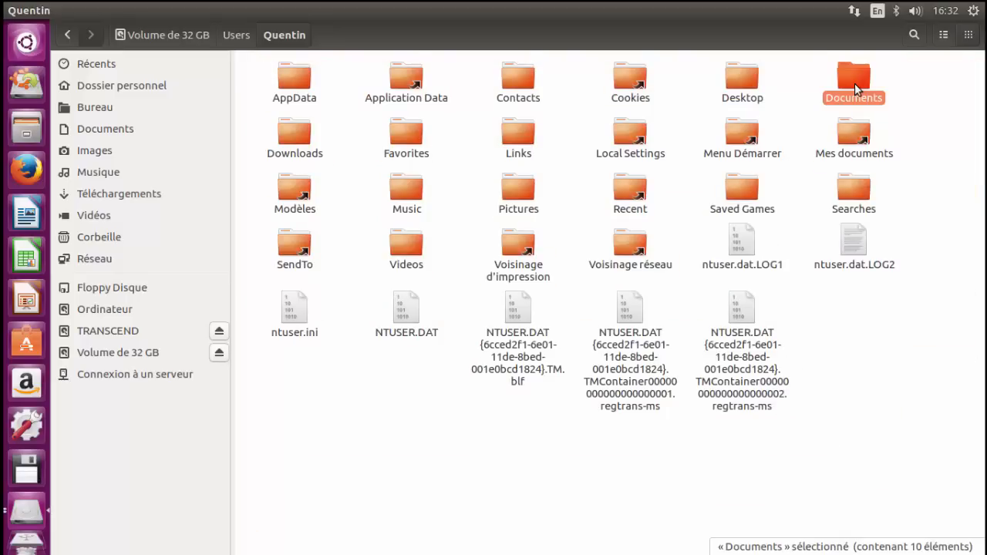
click(293, 135)
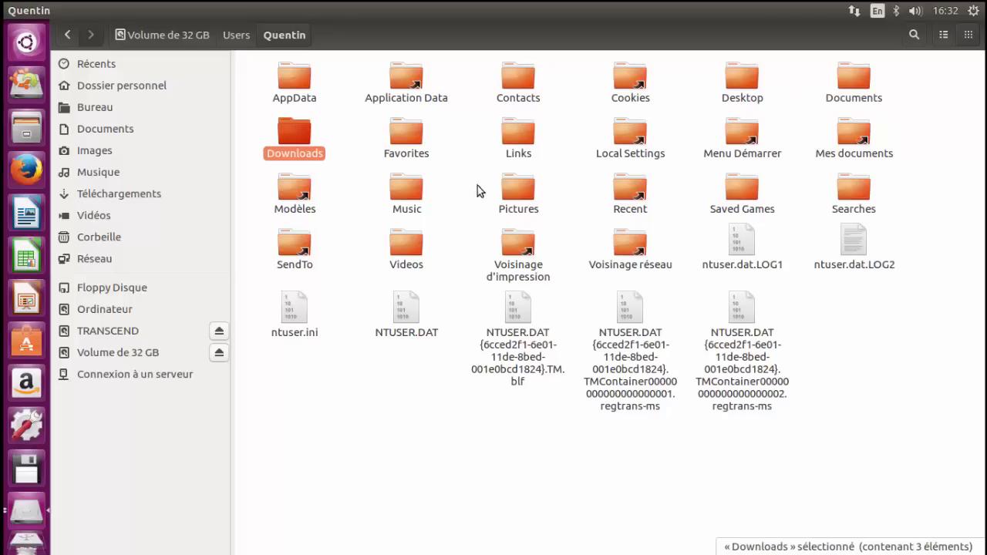
click(516, 193)
click(412, 194)
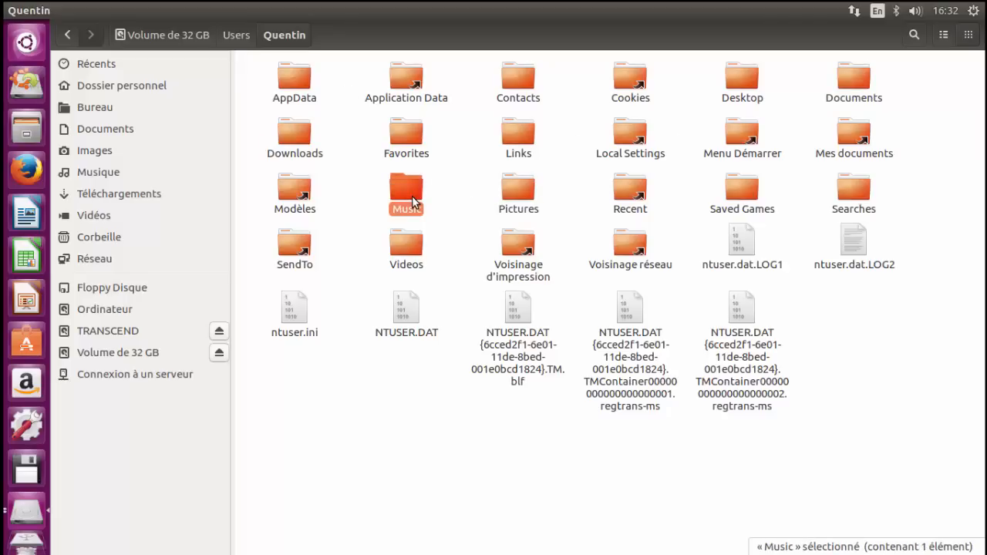
click(410, 246)
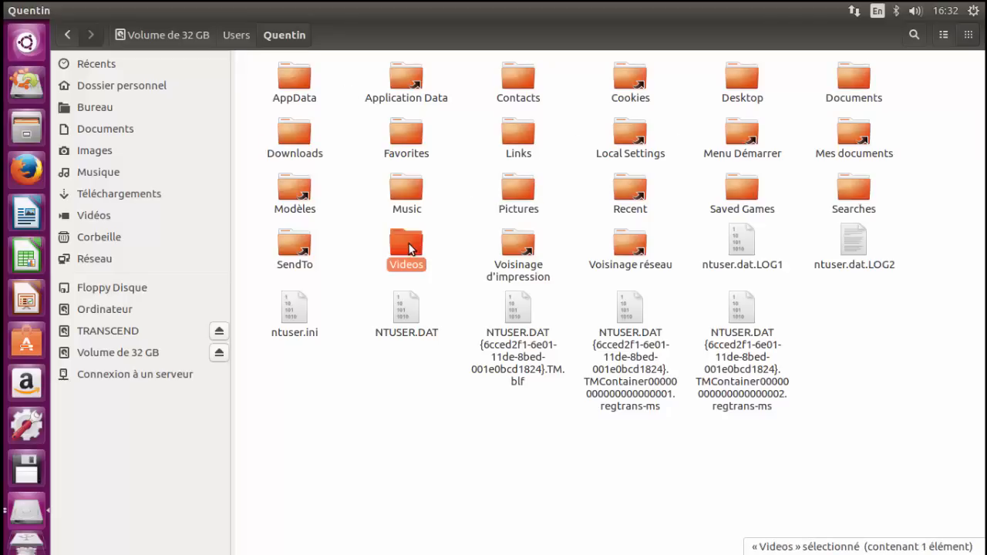
click(372, 147)
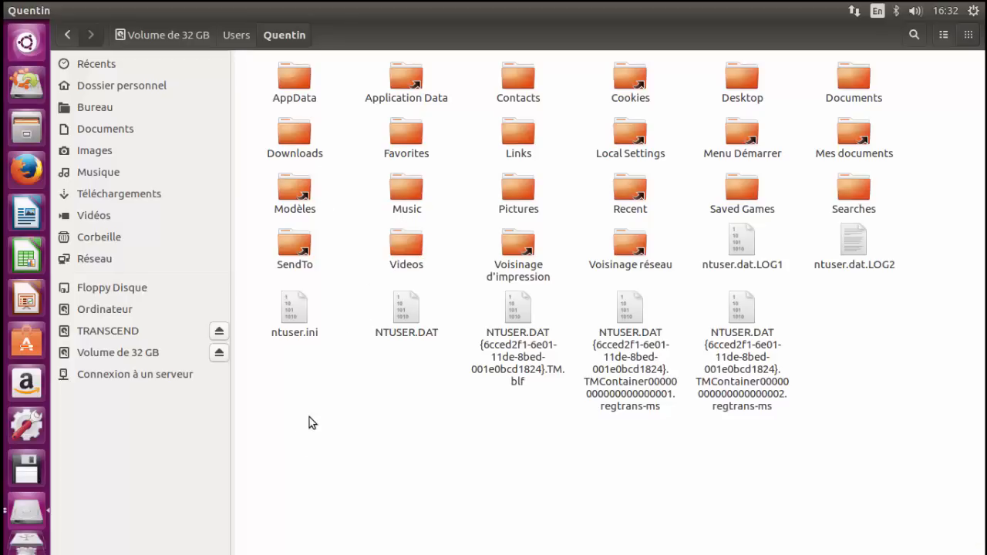
Step: Copy the Documents folder from the Windows profile and paste it into the root of the TRANSCEND drive
click(849, 77)
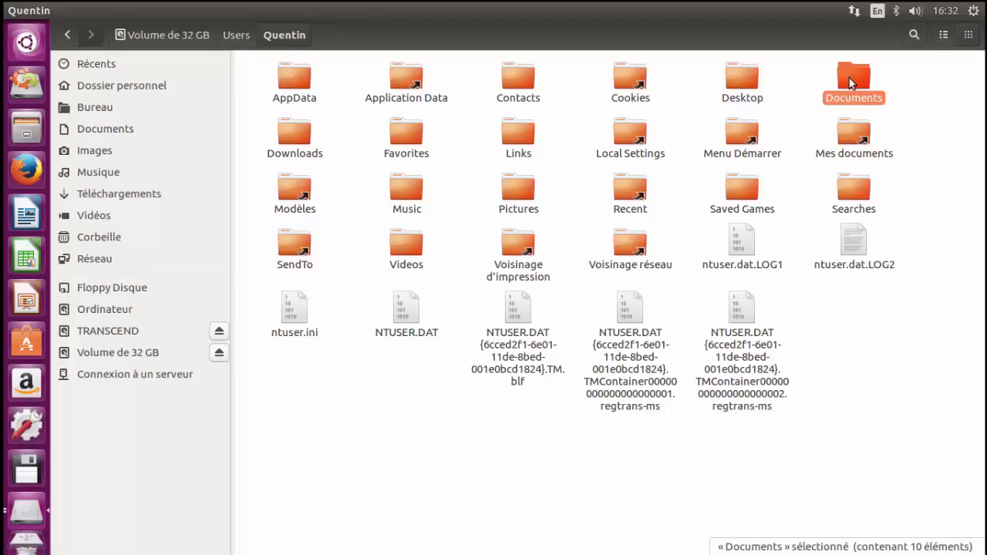
right_click(849, 78)
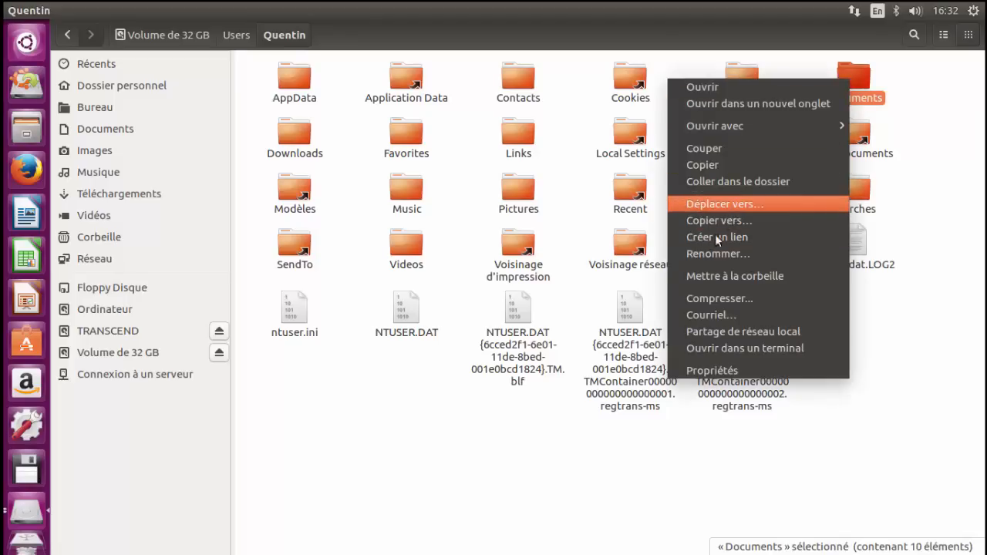
click(734, 160)
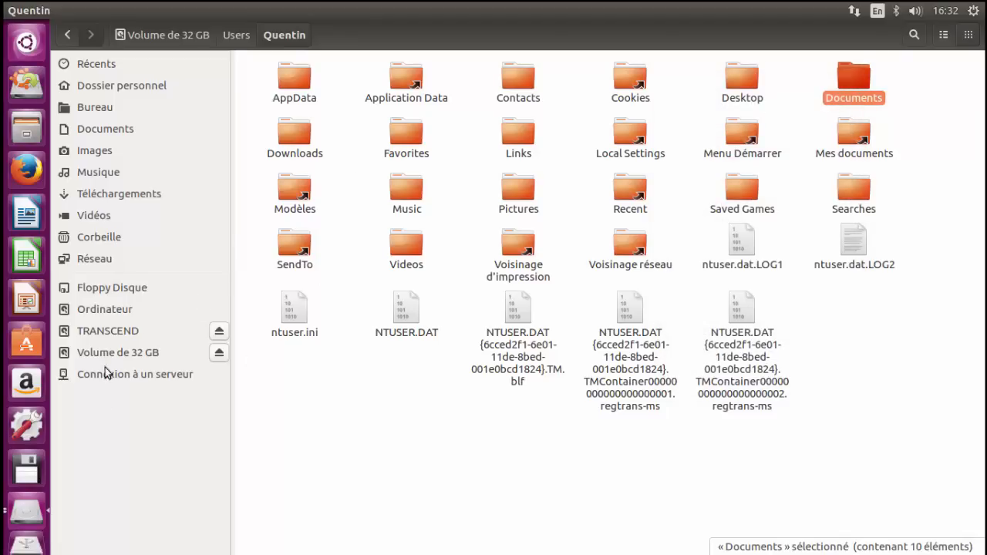
click(113, 310)
click(114, 332)
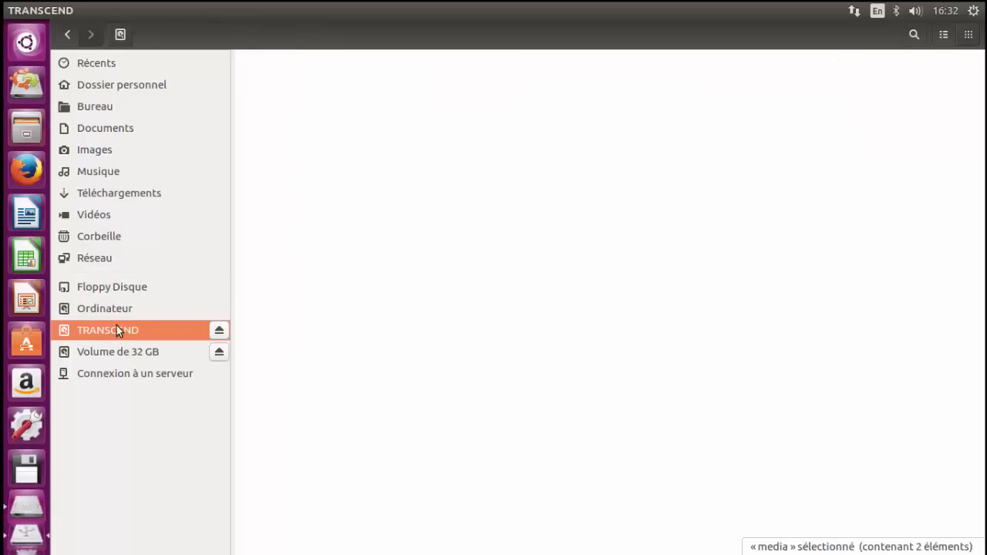
right_click(498, 274)
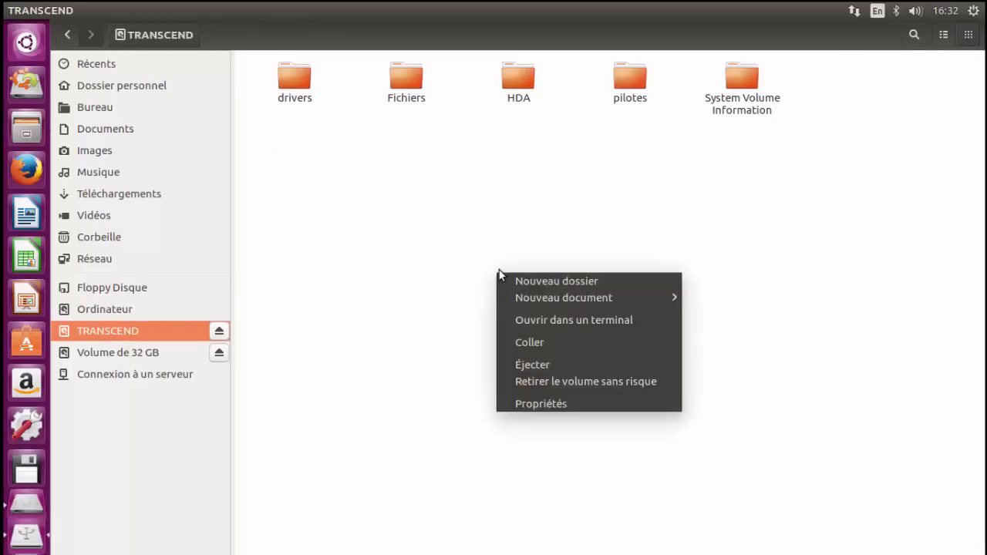
click(522, 341)
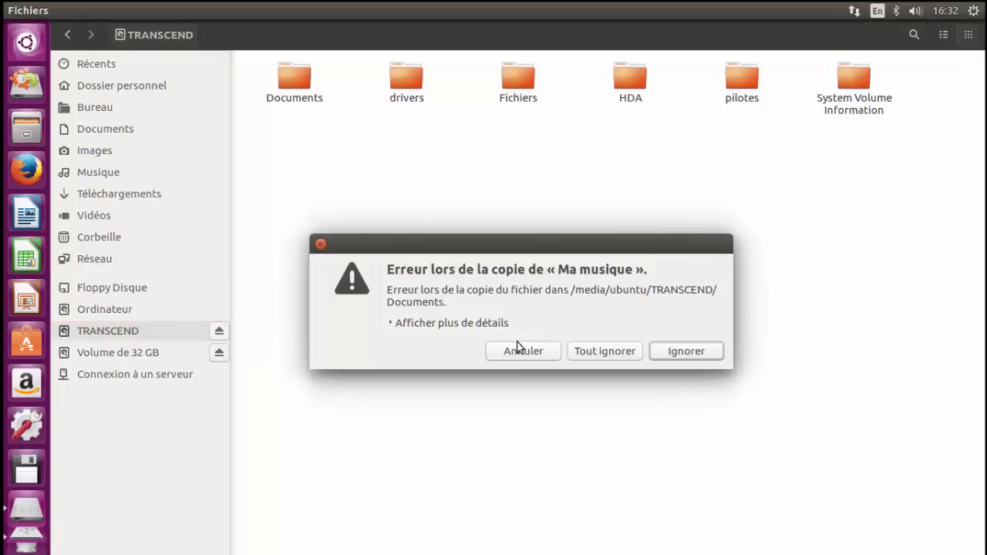
Step: Skip Ma musique and Mes images, ignore all remaining copy errors from Mes vidéos onward, and minimise the copy progress window
click(672, 352)
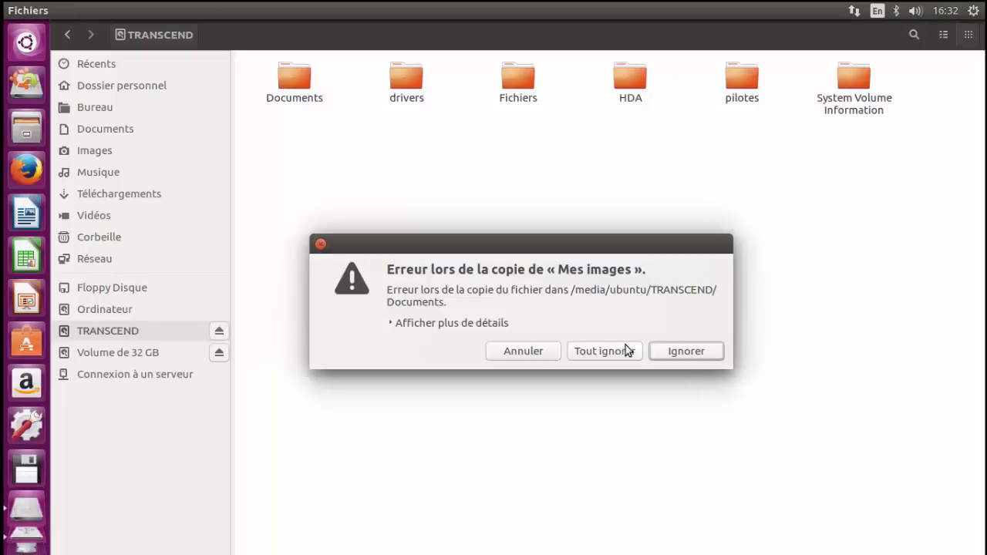
click(663, 352)
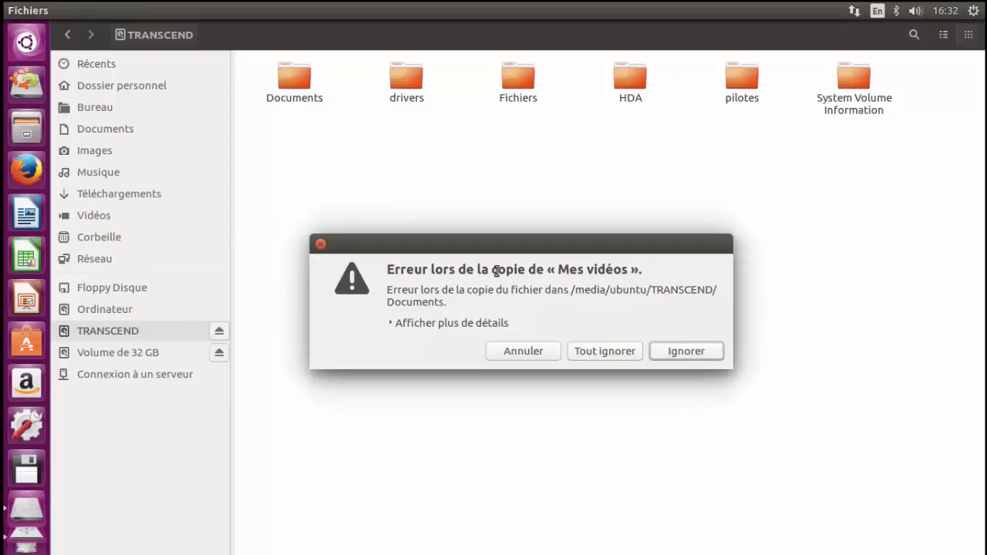
click(617, 355)
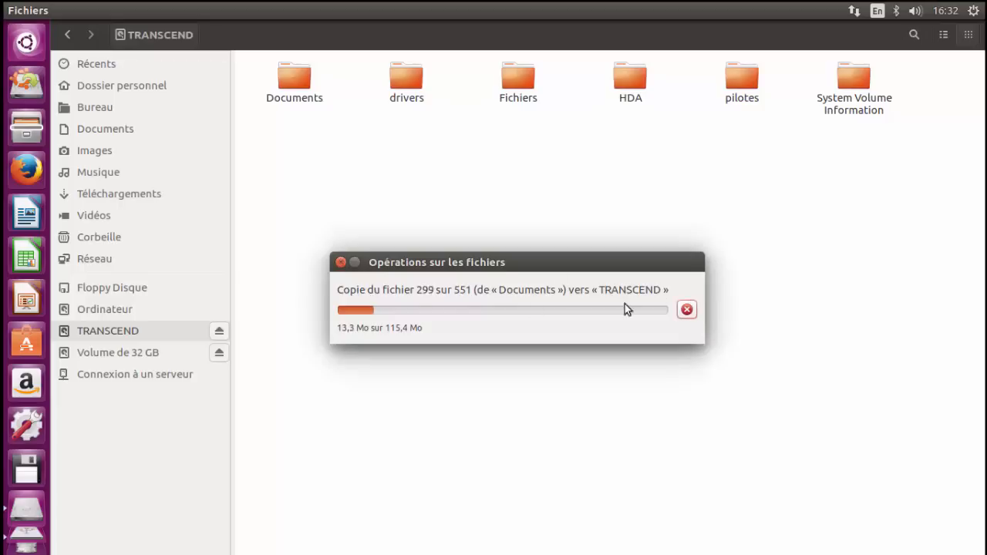
click(353, 263)
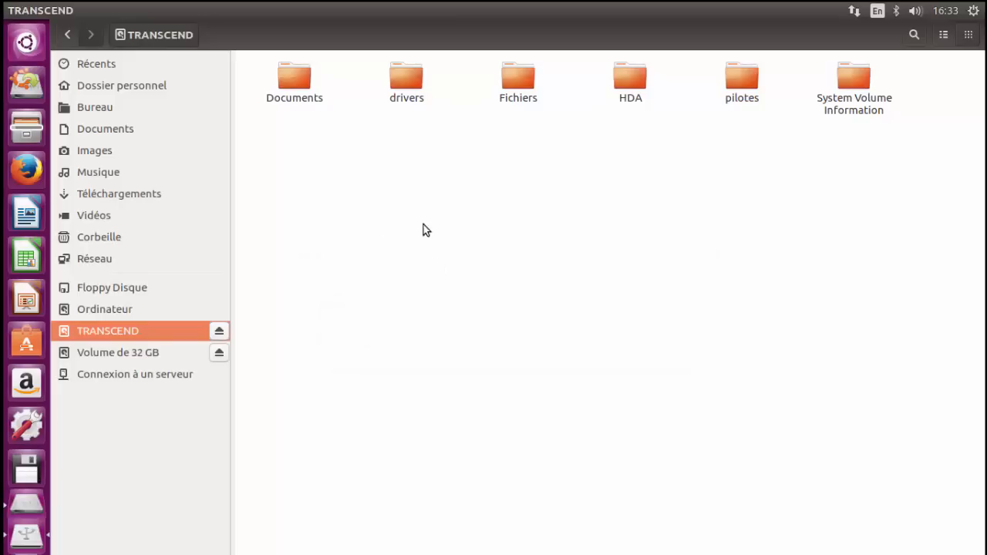
Step: Open the copied Documents folder on TRANSCEND and examine its files and the Documents de l'année 2014 folder
double_click(292, 71)
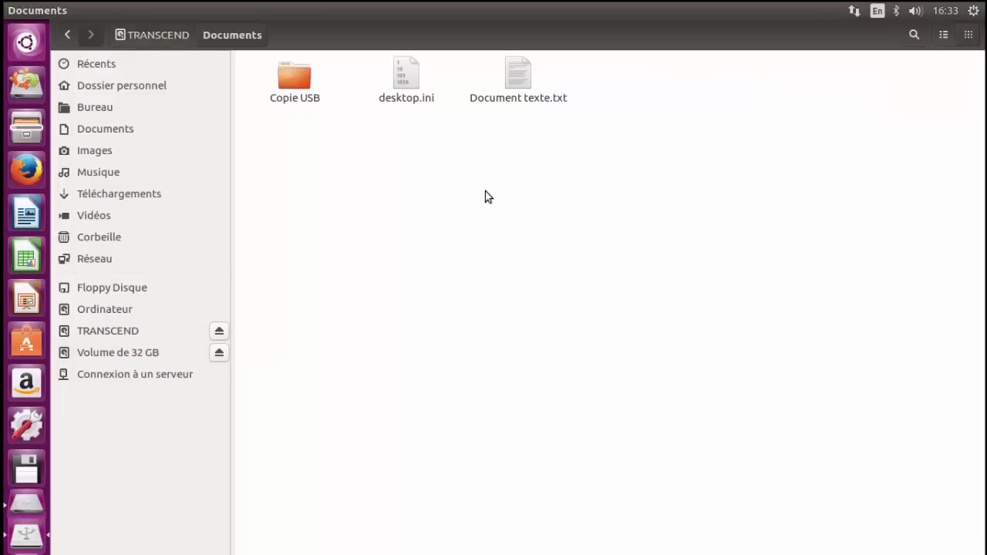
drag(656, 158, 315, 91)
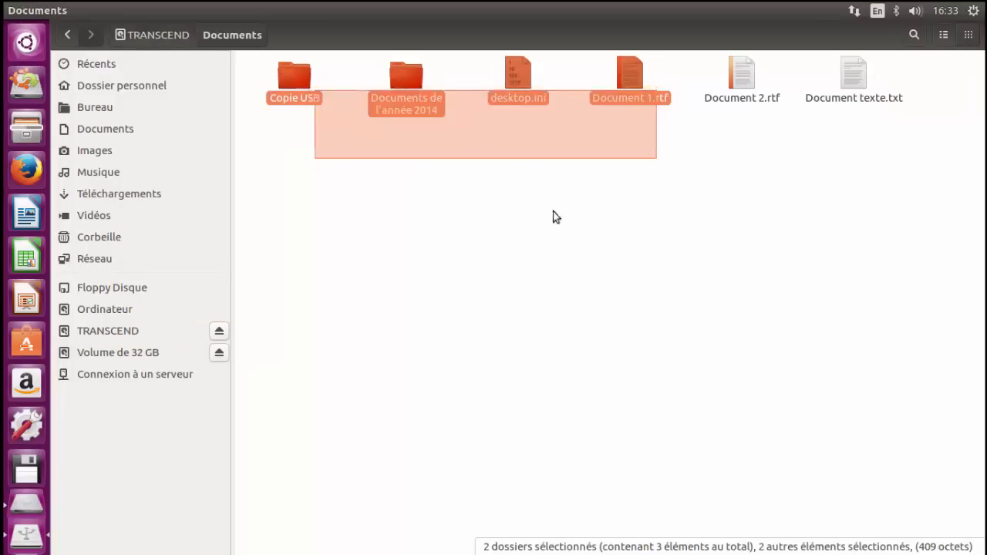
drag(553, 211, 856, 306)
drag(855, 306, 714, 269)
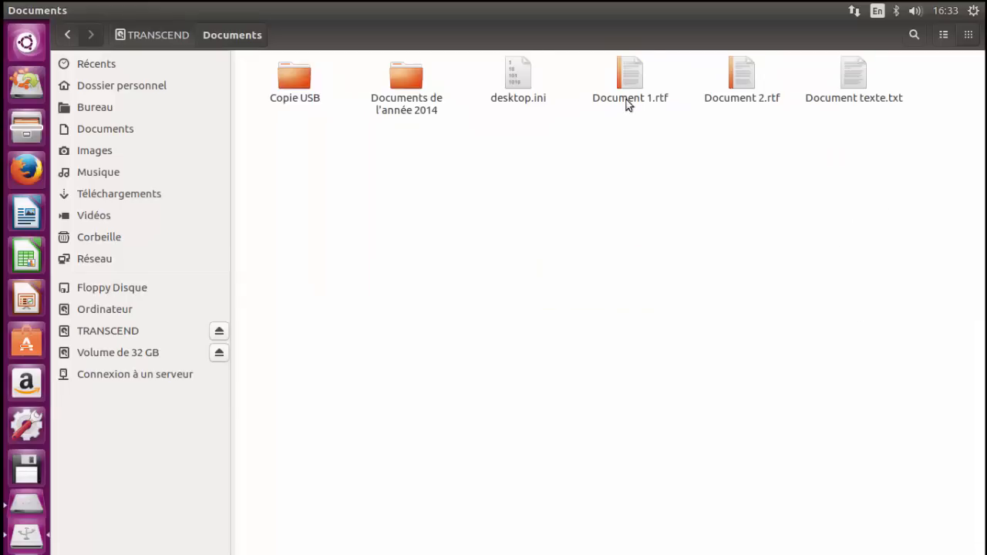
drag(826, 238, 594, 87)
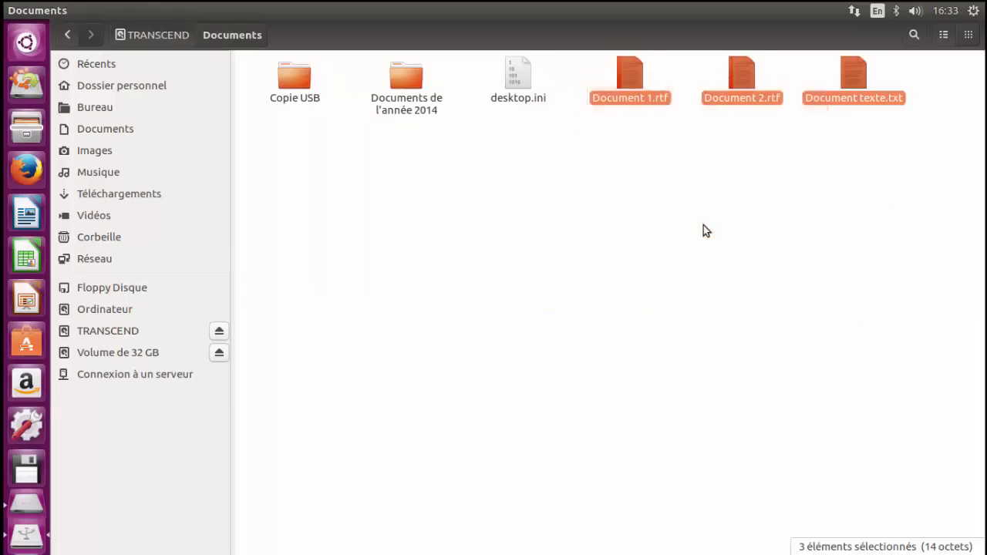
click(703, 225)
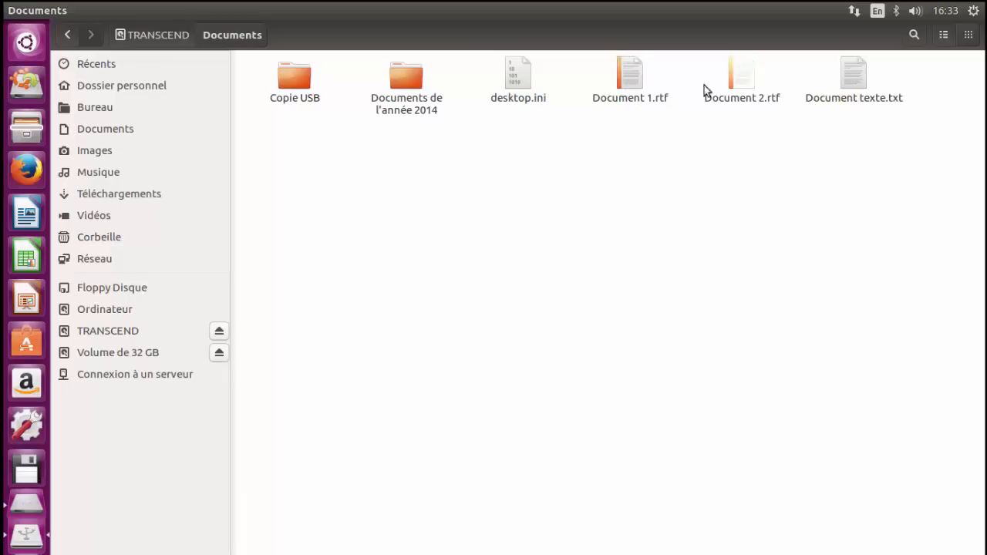
click(645, 73)
click(380, 101)
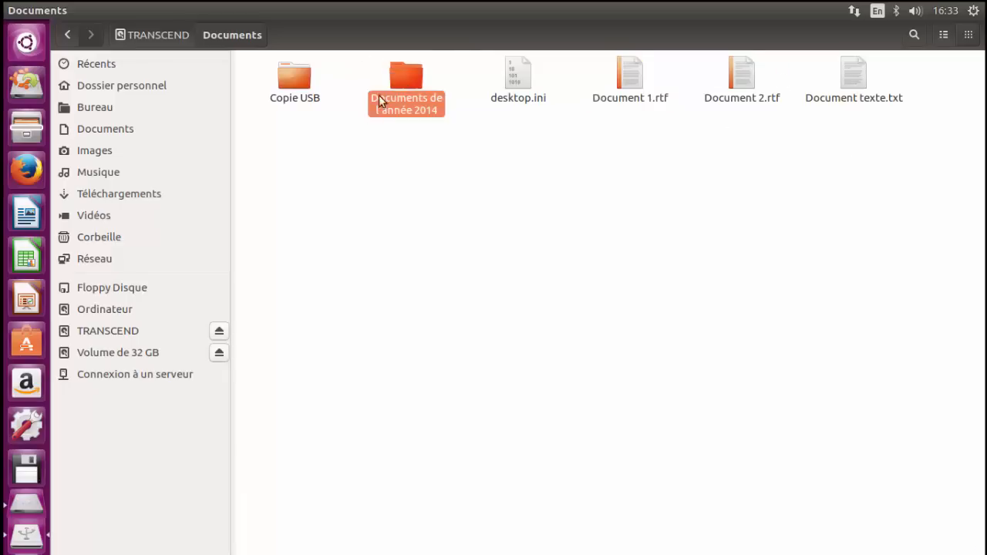
click(344, 108)
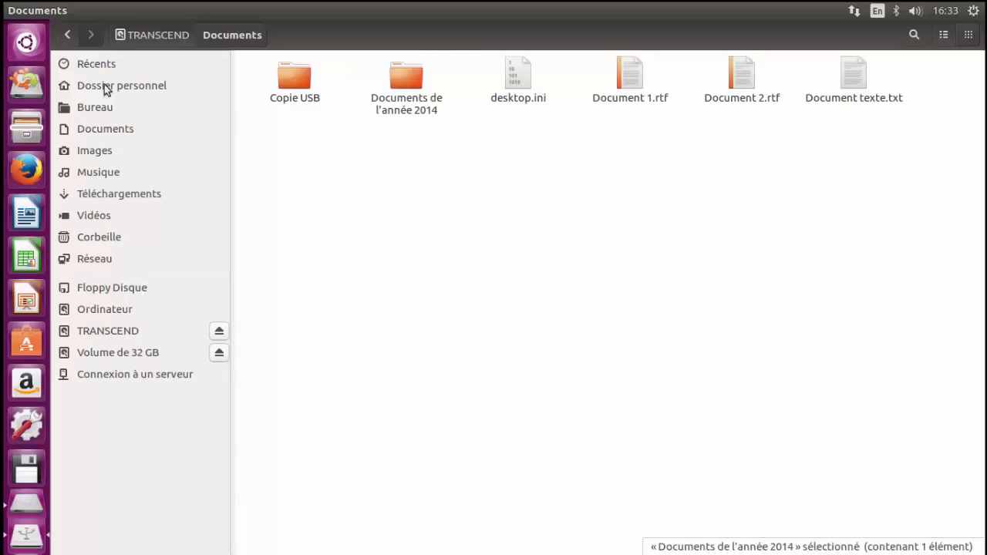
Step: Return to the 32 GB volume and reopen the personal profile folder inside Users
click(68, 35)
click(68, 34)
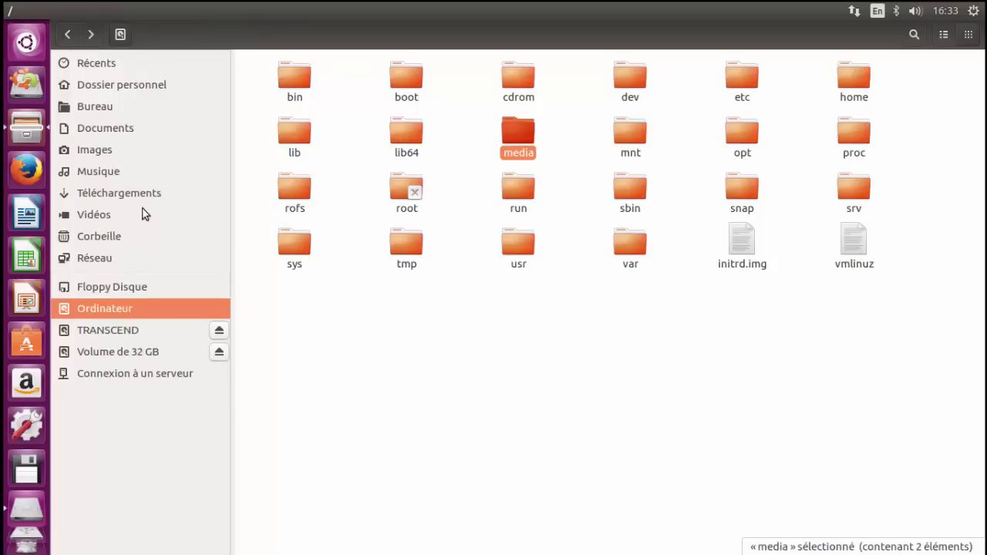
click(117, 314)
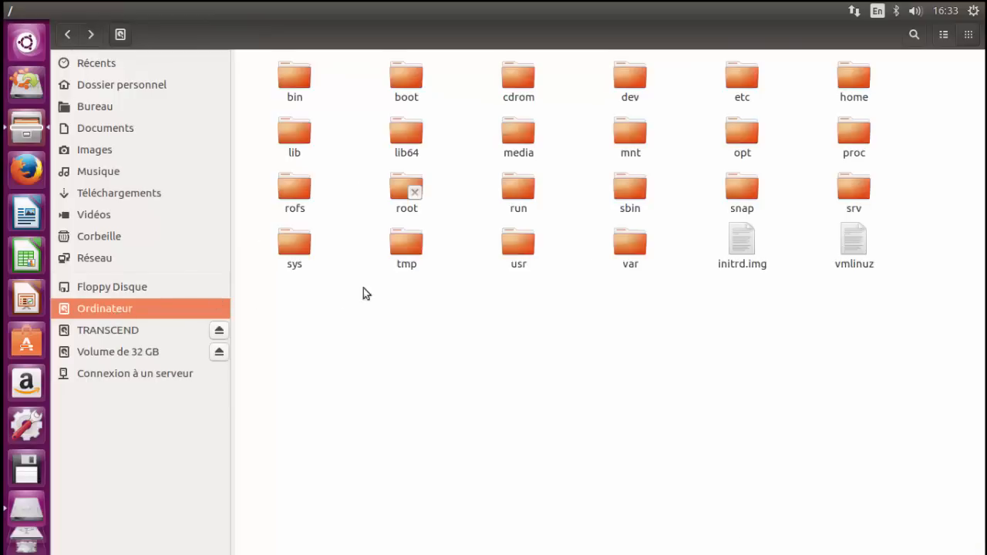
click(136, 351)
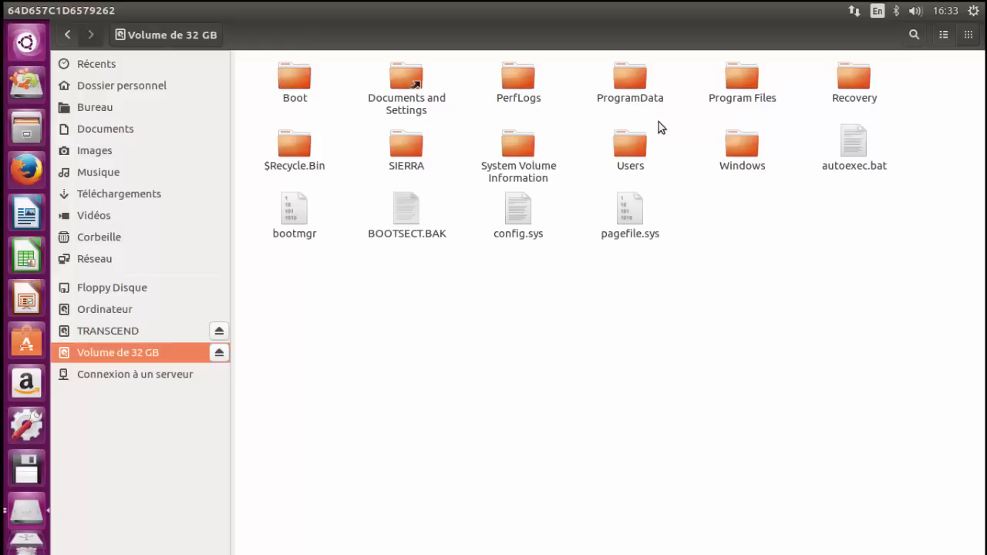
double_click(633, 144)
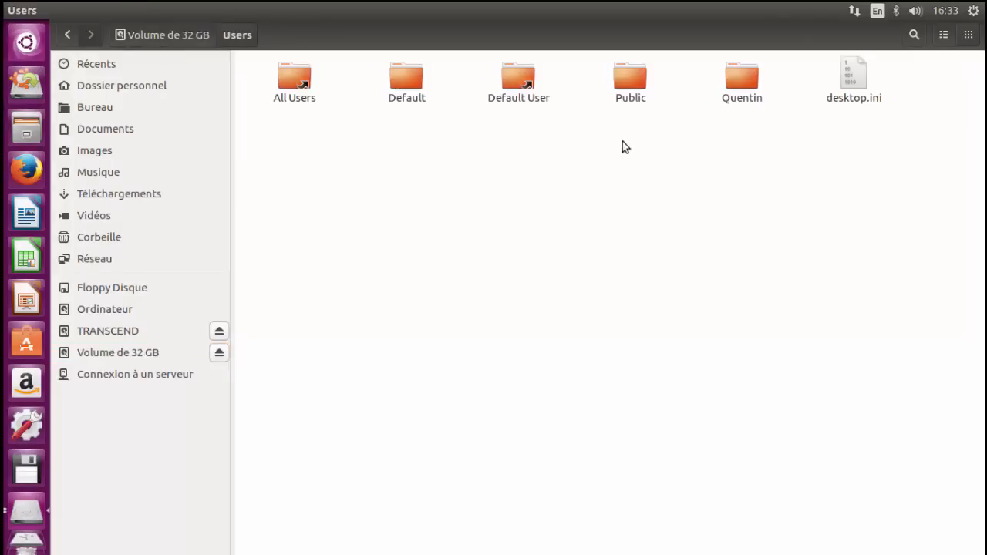
double_click(730, 77)
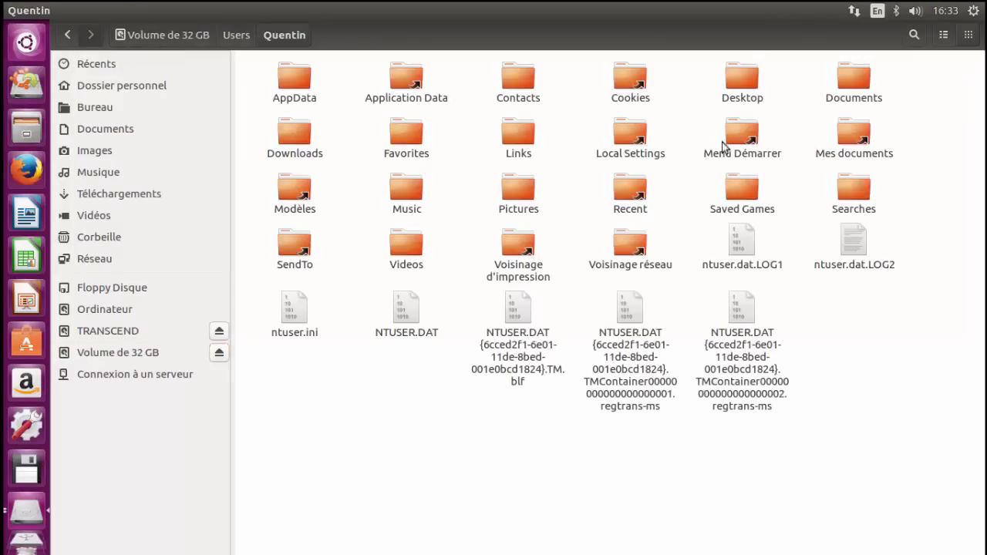
Step: Point out the Pictures, Music, Downloads and Videos folders, check the contents of Videos, and return to the profile folder
click(518, 191)
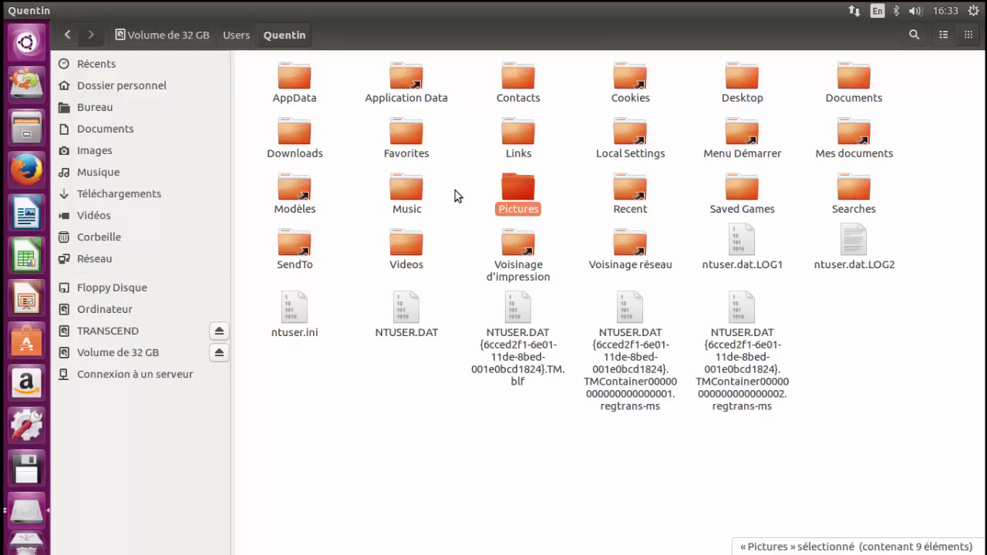
click(401, 188)
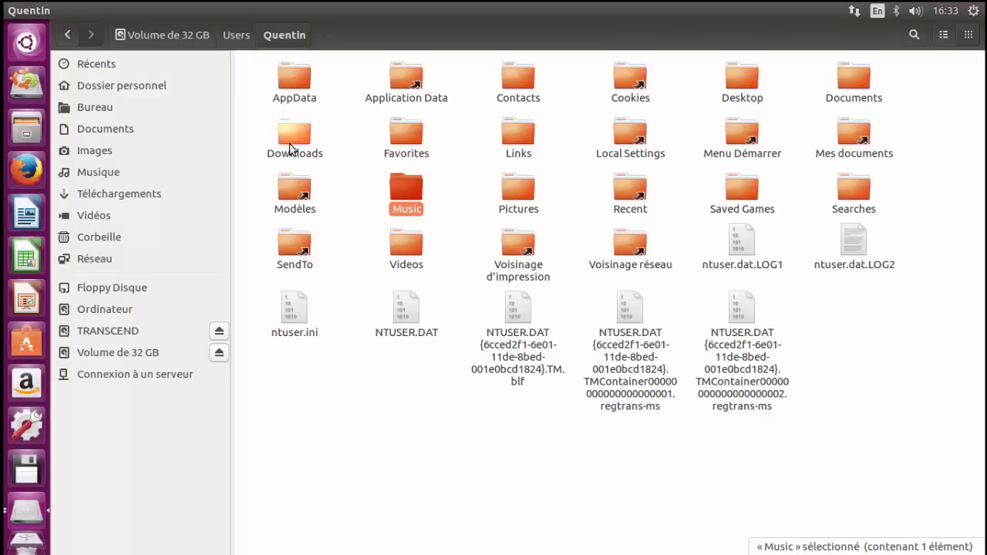
click(289, 144)
click(406, 254)
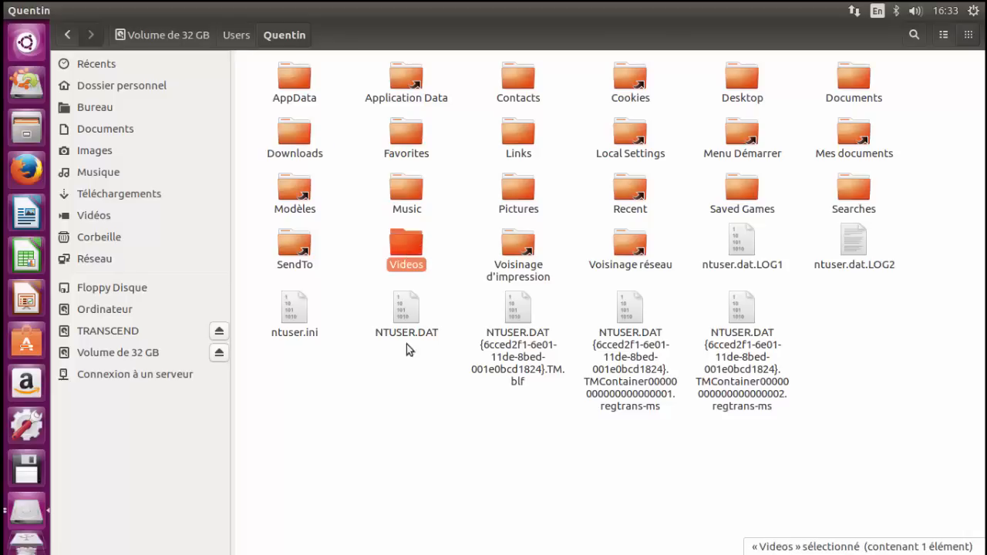
click(404, 370)
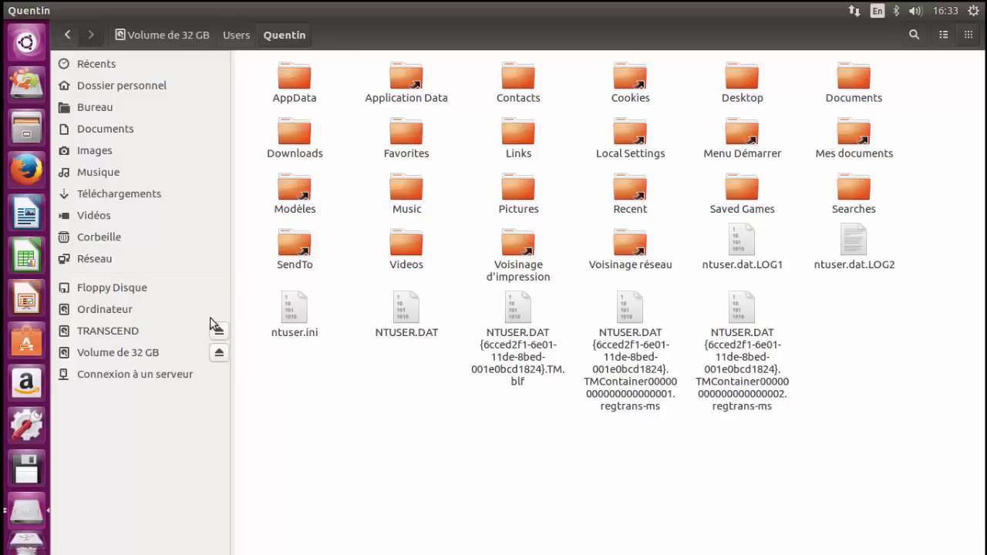
double_click(396, 250)
click(75, 36)
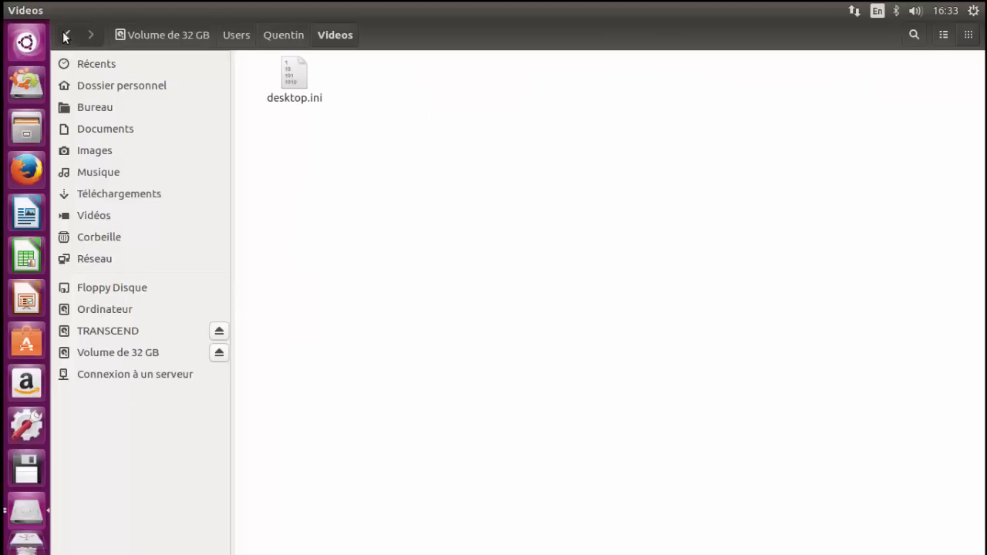
click(442, 420)
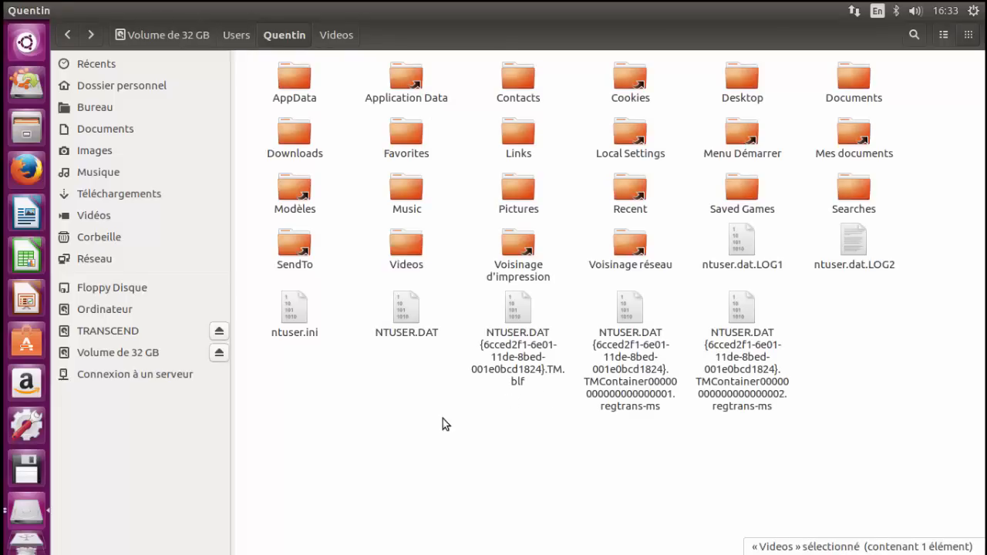